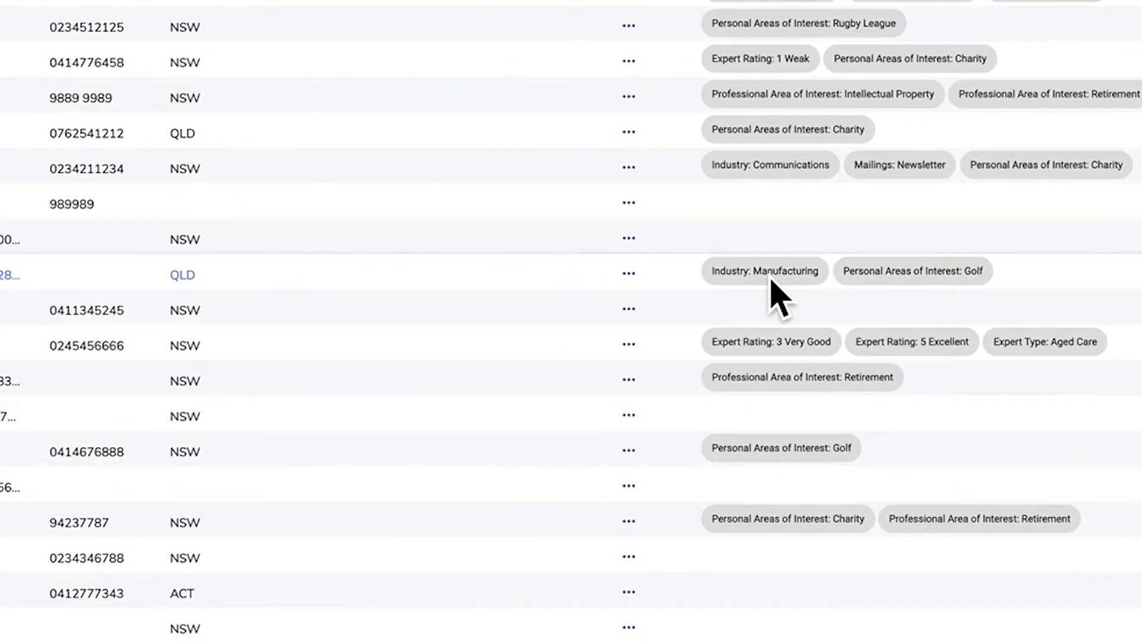
Open the Client & Contact Tags list in the lookup configuration to examine the available tags
{"action": "left_click", "coordinate": [770, 279]}
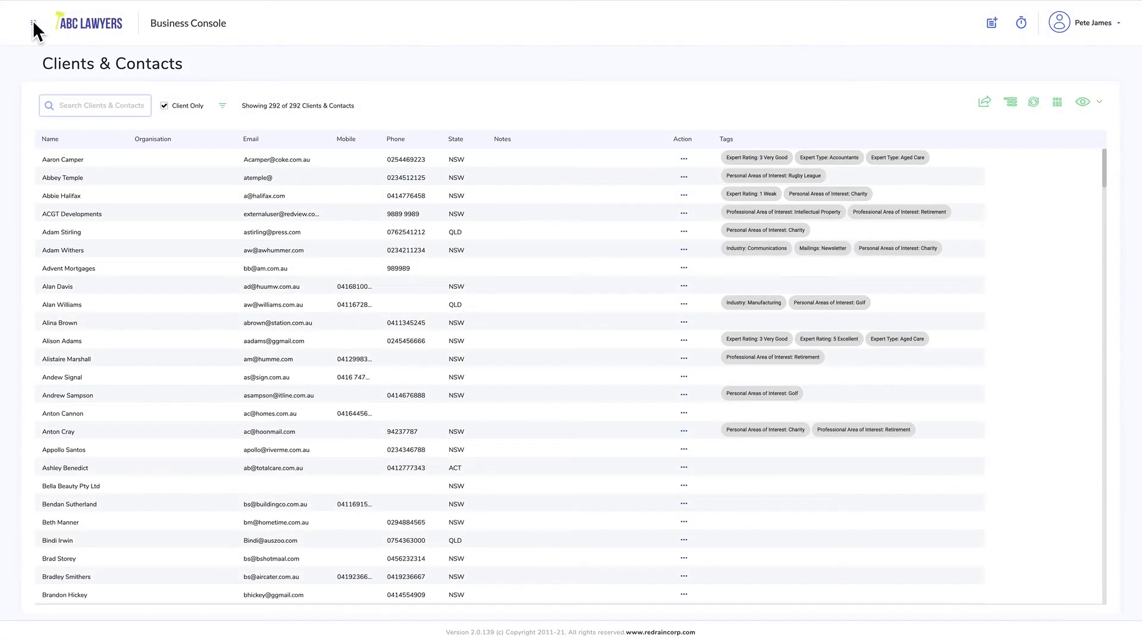
{"action": "left_click", "coordinate": [33, 22]}
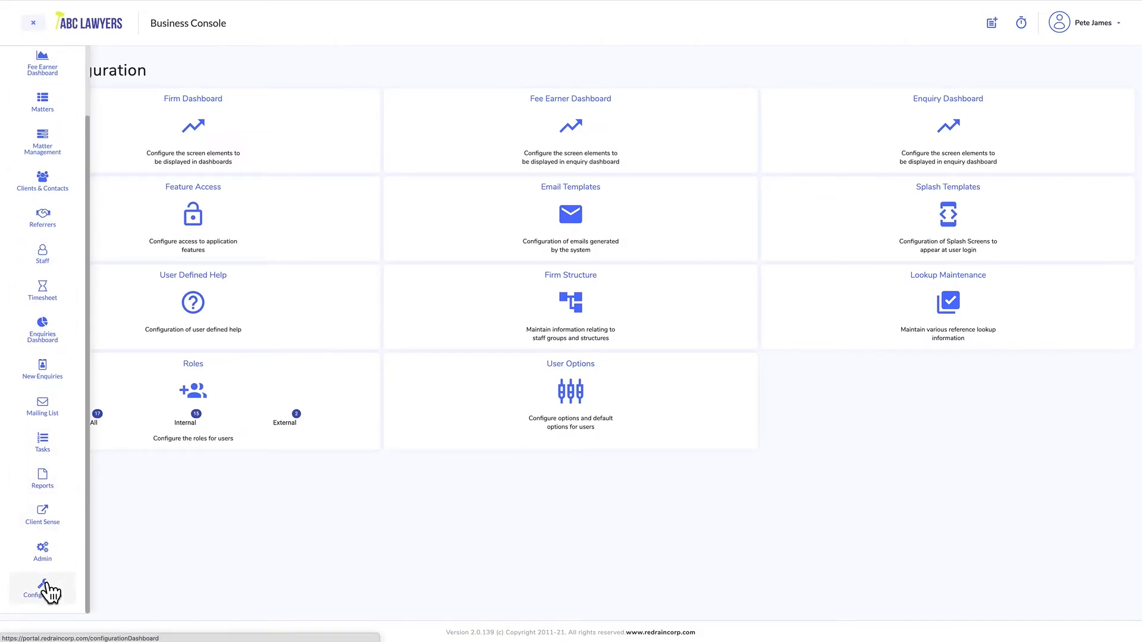
{"action": "left_click", "coordinate": [43, 590]}
{"action": "left_click", "coordinate": [948, 314]}
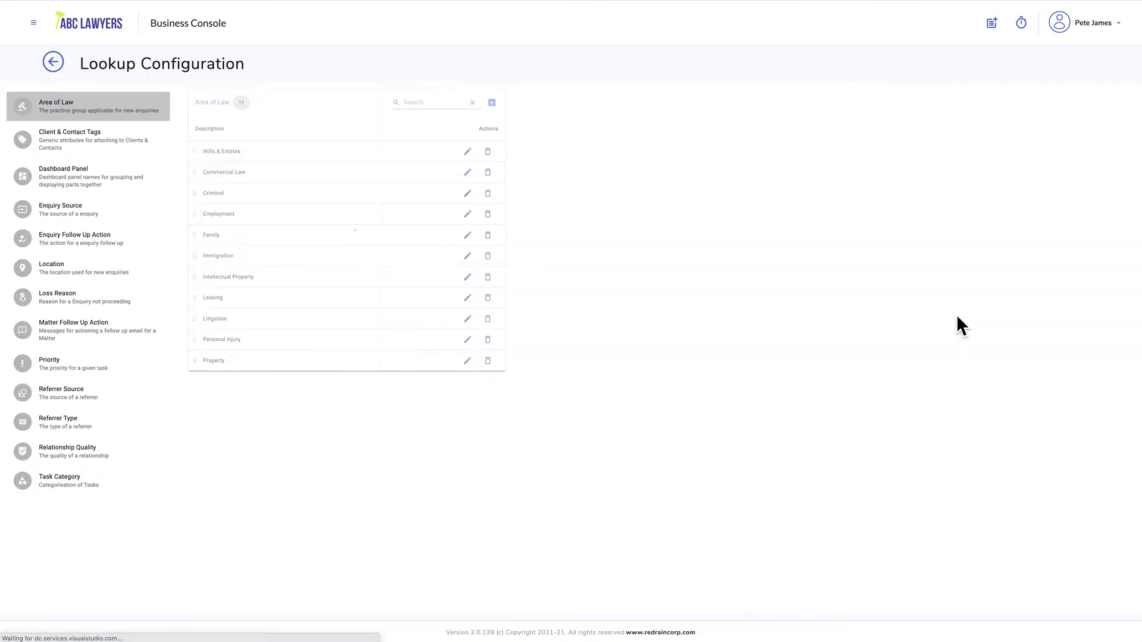
{"action": "left_click", "coordinate": [89, 143]}
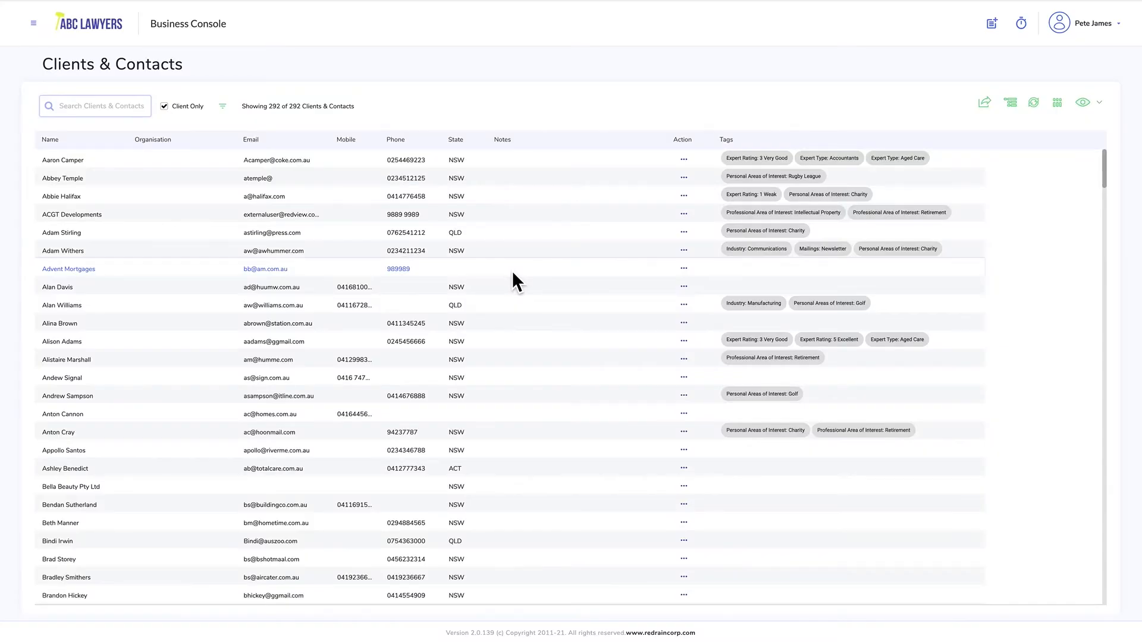
Add the Expert Type: Family Law tag to the NSW contact whose only tag is Personal Areas of Interest: Golf and update the record
{"action": "left_click", "coordinate": [684, 395]}
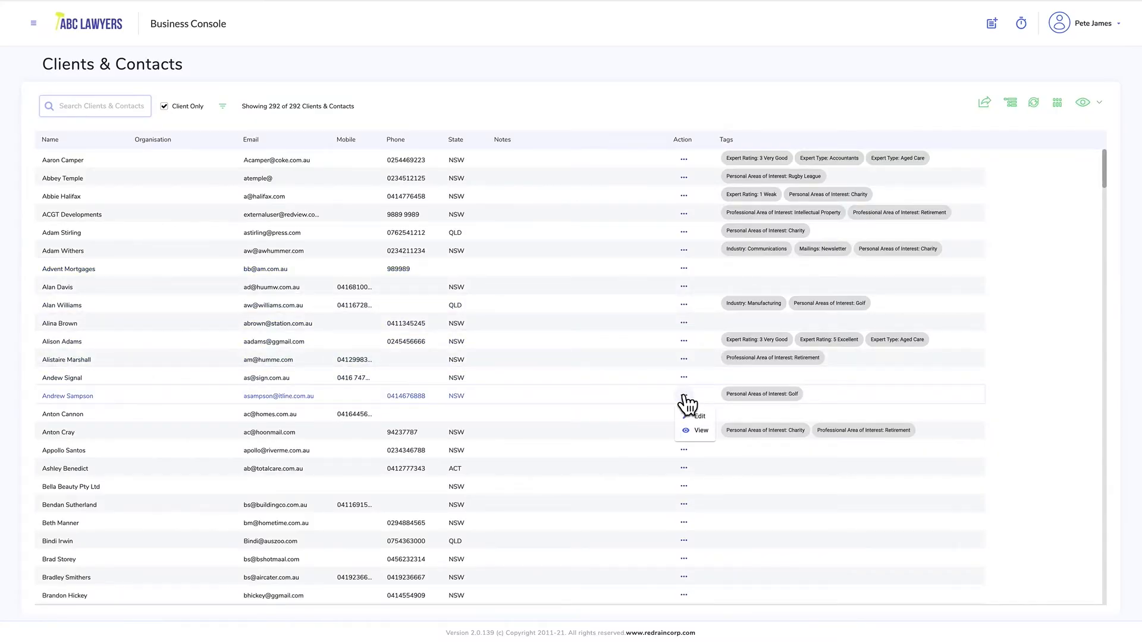
{"action": "left_click", "coordinate": [697, 418]}
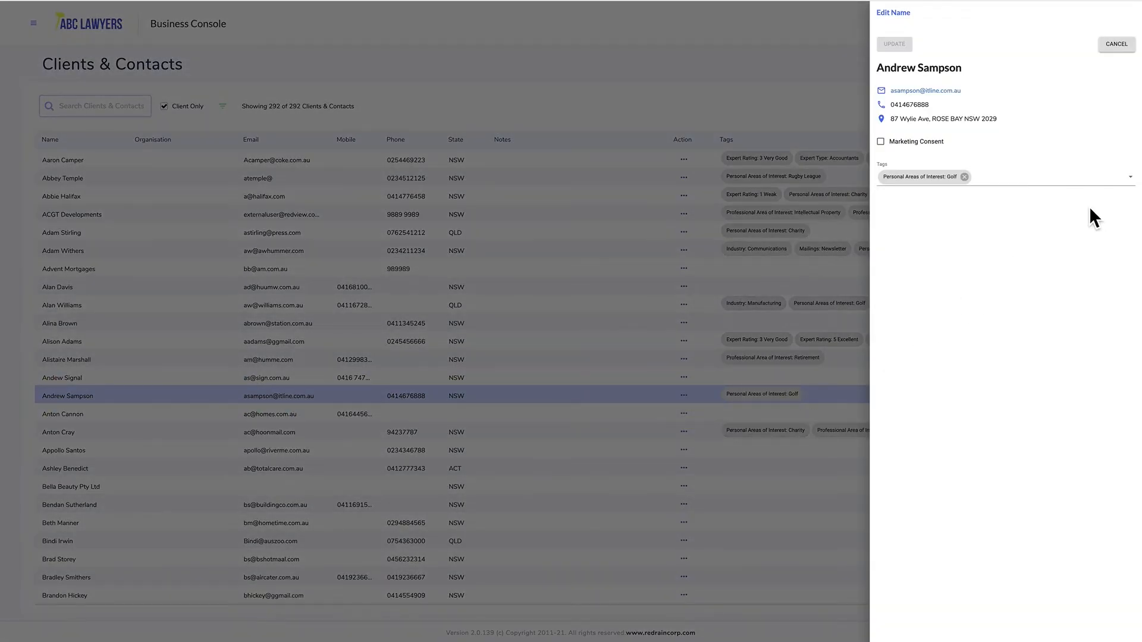
{"action": "left_click", "coordinate": [1129, 179]}
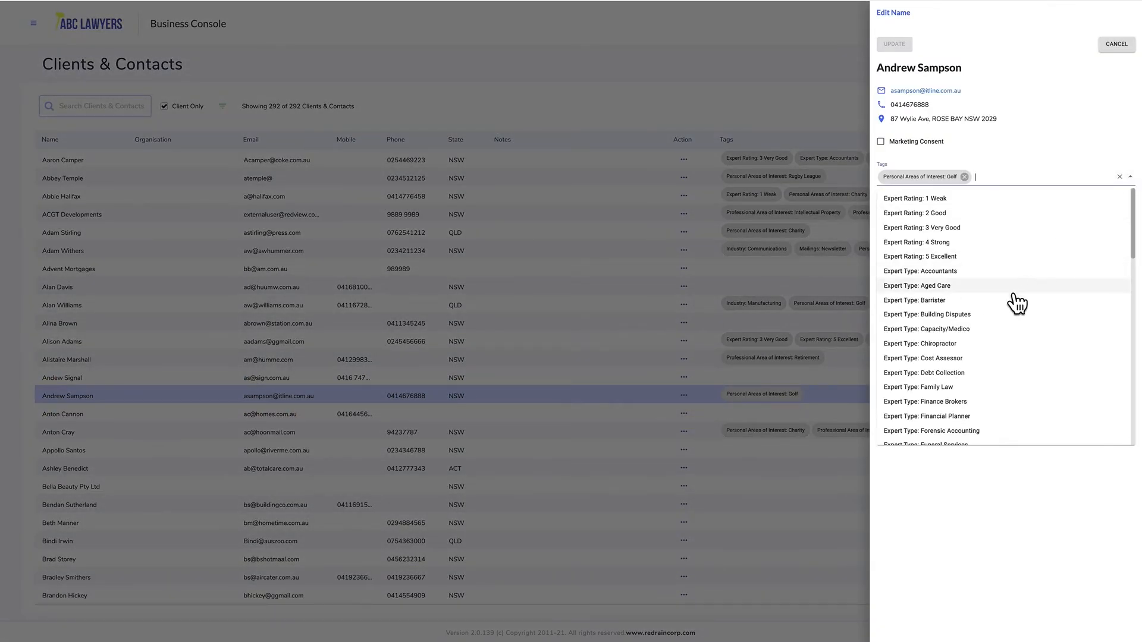
{"action": "left_click", "coordinate": [936, 388]}
{"action": "left_click", "coordinate": [894, 44]}
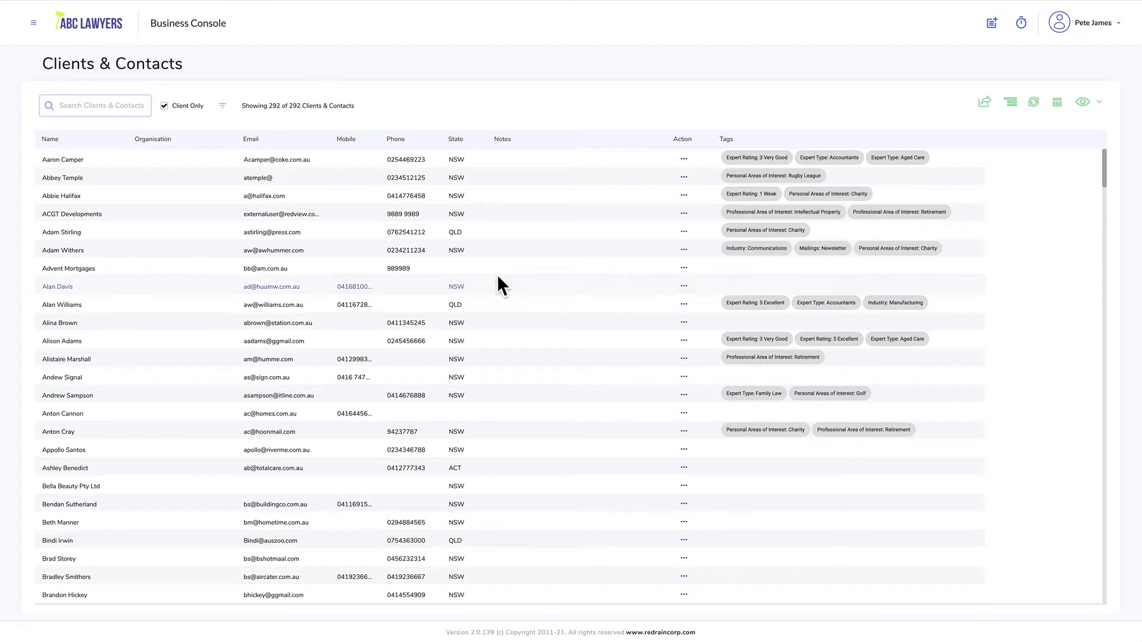
Go to the mailing list wizard and continue with the existing Financial Institutions criteria set
{"action": "left_click", "coordinate": [33, 23]}
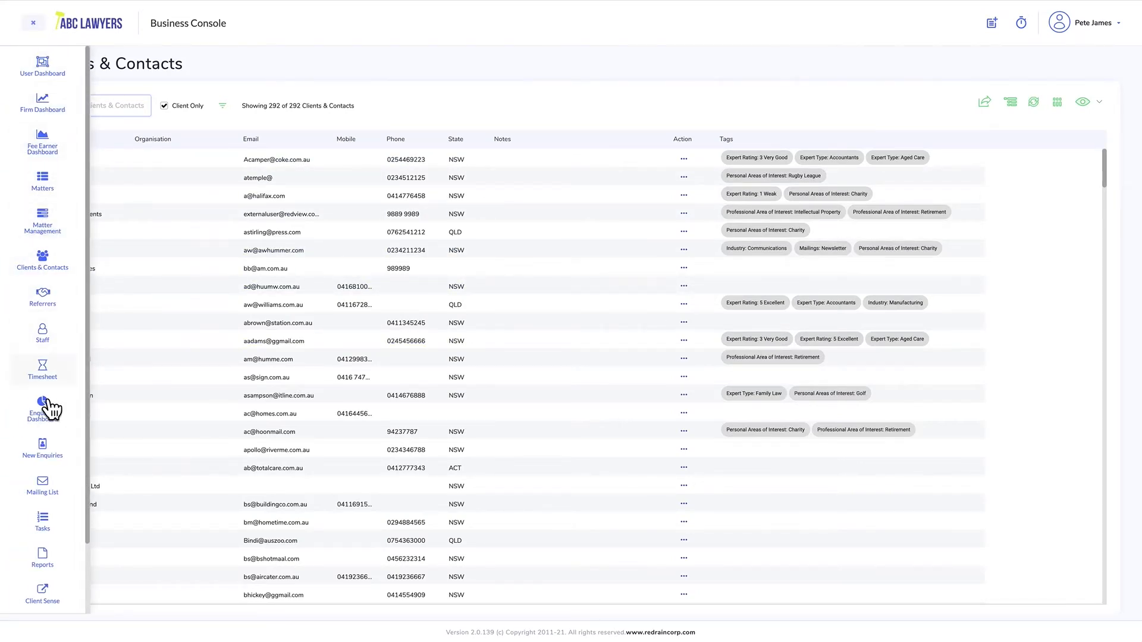
{"action": "left_click", "coordinate": [43, 487]}
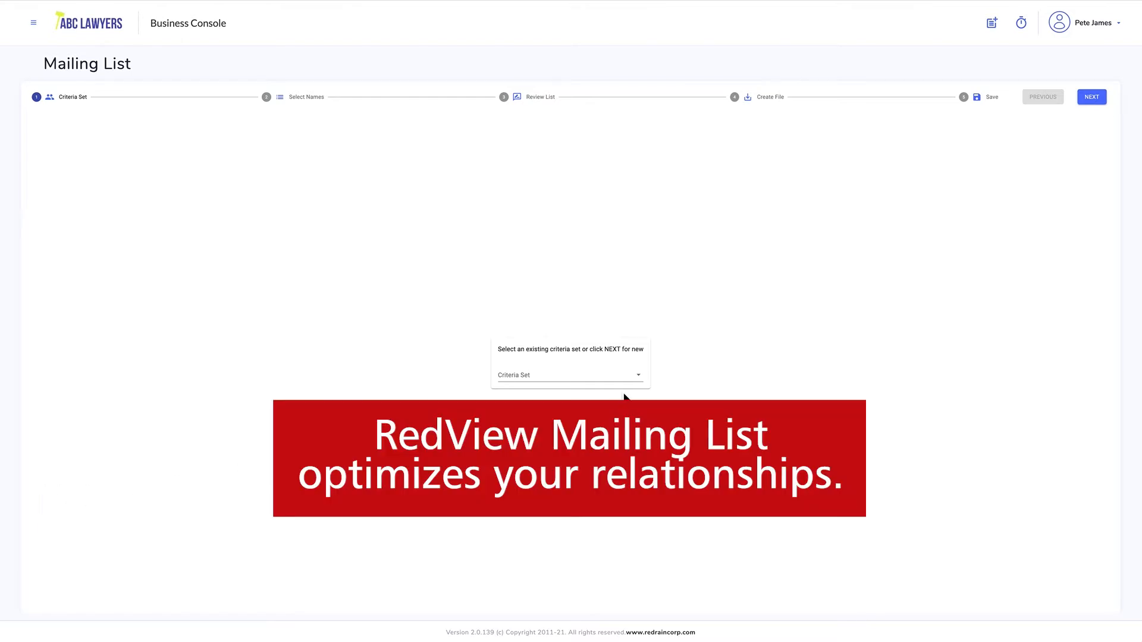
{"action": "left_click", "coordinate": [641, 374]}
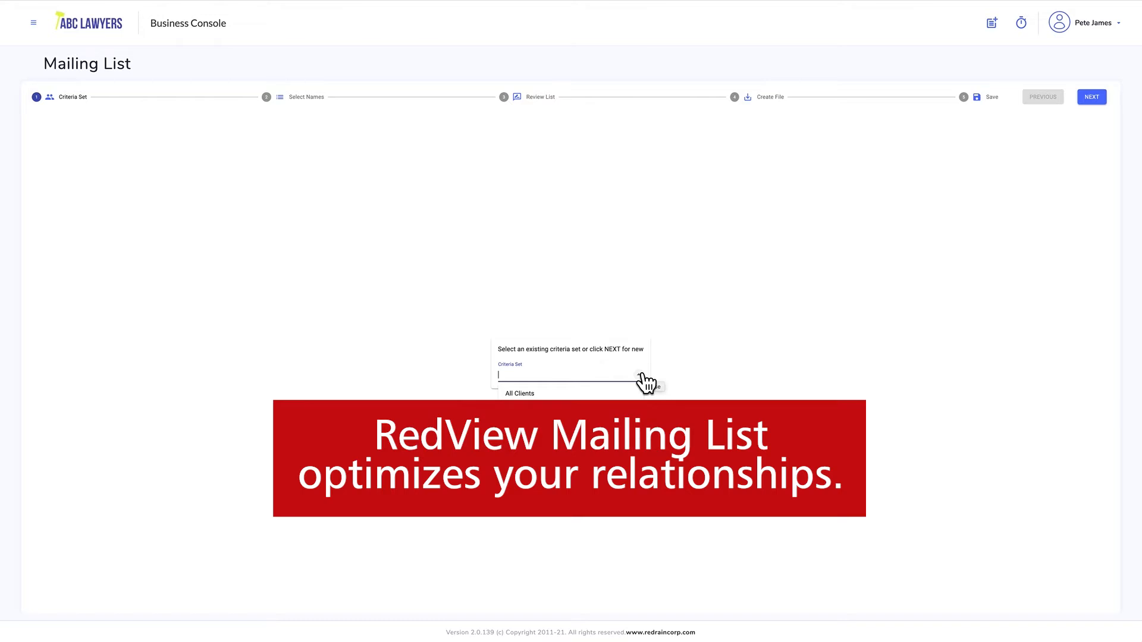
{"action": "left_click", "coordinate": [559, 419]}
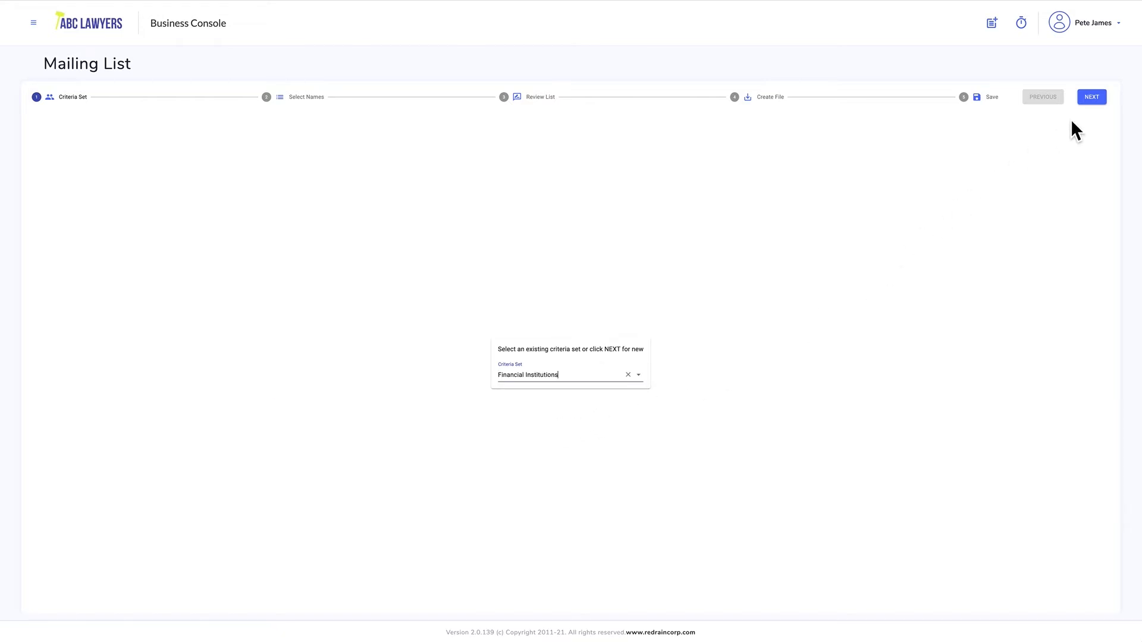
{"action": "left_click", "coordinate": [1088, 103]}
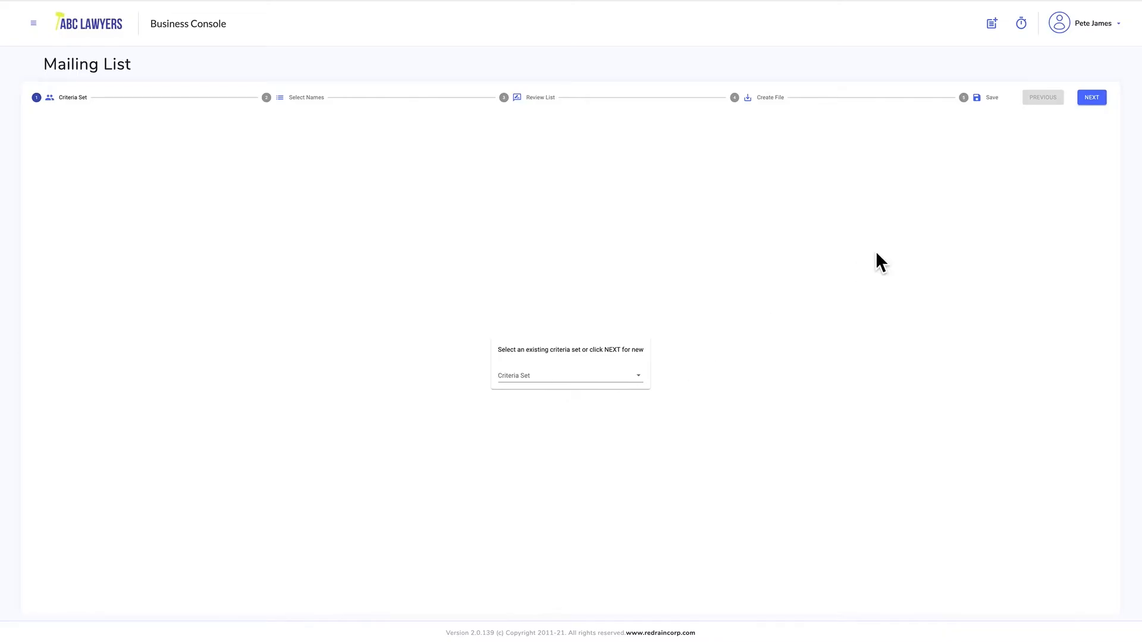
Start a new criteria set and look over the New Business Enquiries filters without keeping that source included
{"action": "left_click", "coordinate": [1092, 99]}
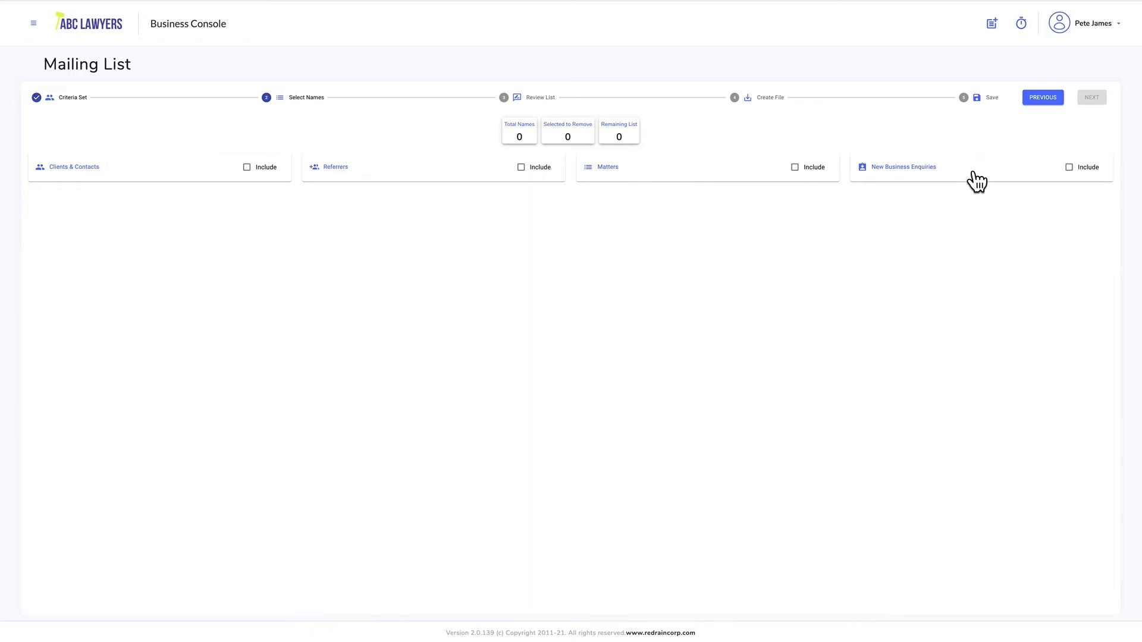
{"action": "left_click", "coordinate": [1070, 168]}
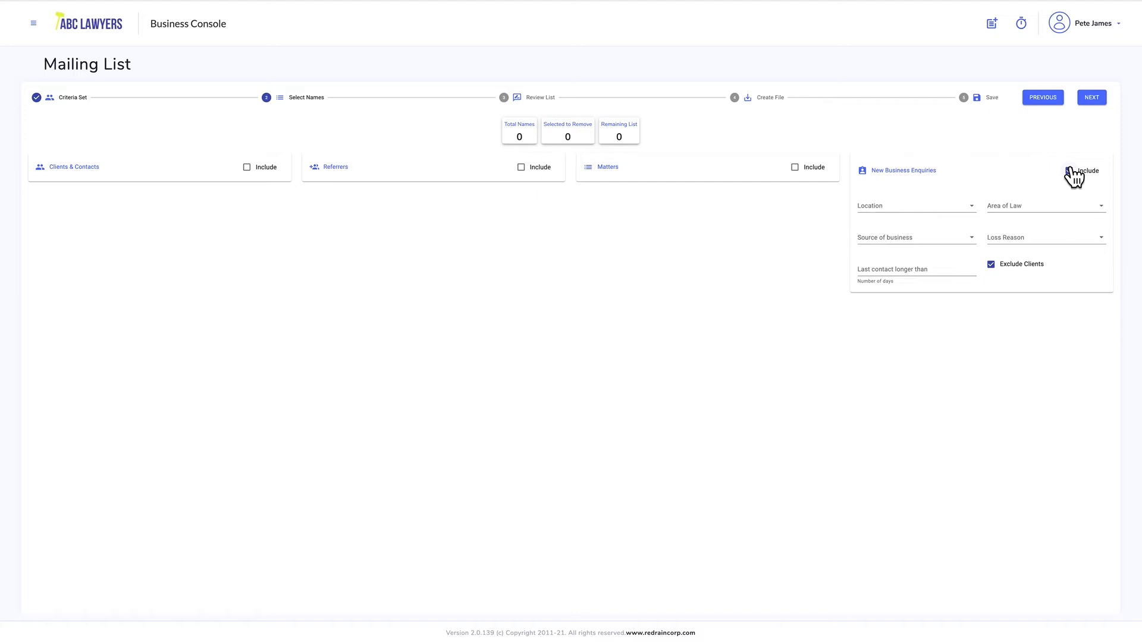
{"action": "left_click", "coordinate": [1069, 171]}
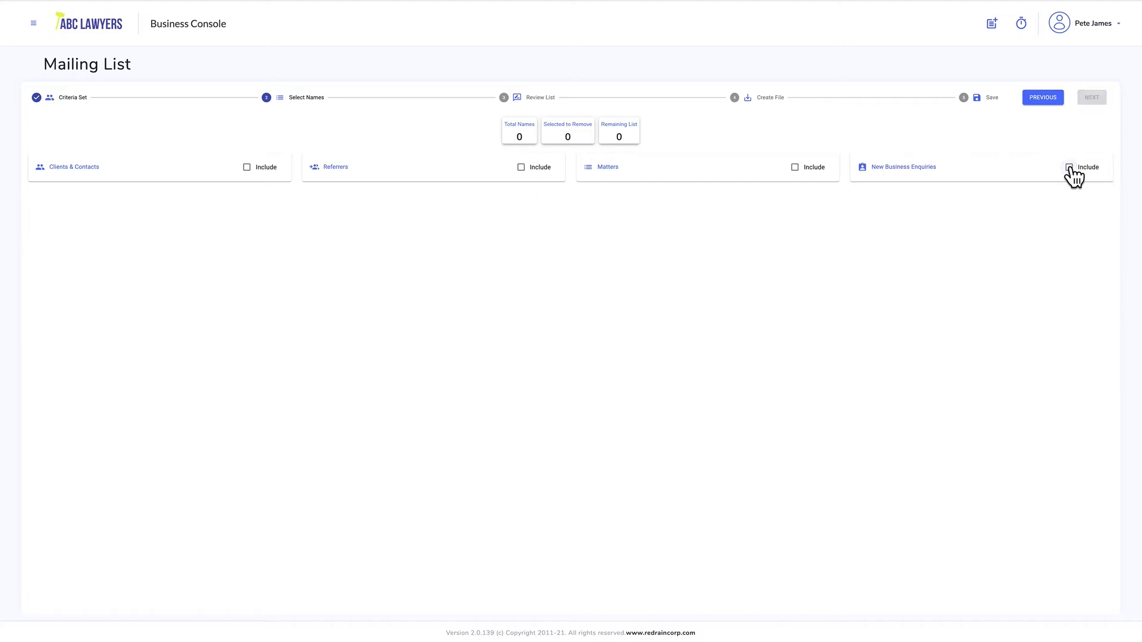
Include Clients & Contacts in the mailing list, filtered by the Expert Type: Accountants tag
{"action": "left_click", "coordinate": [247, 168]}
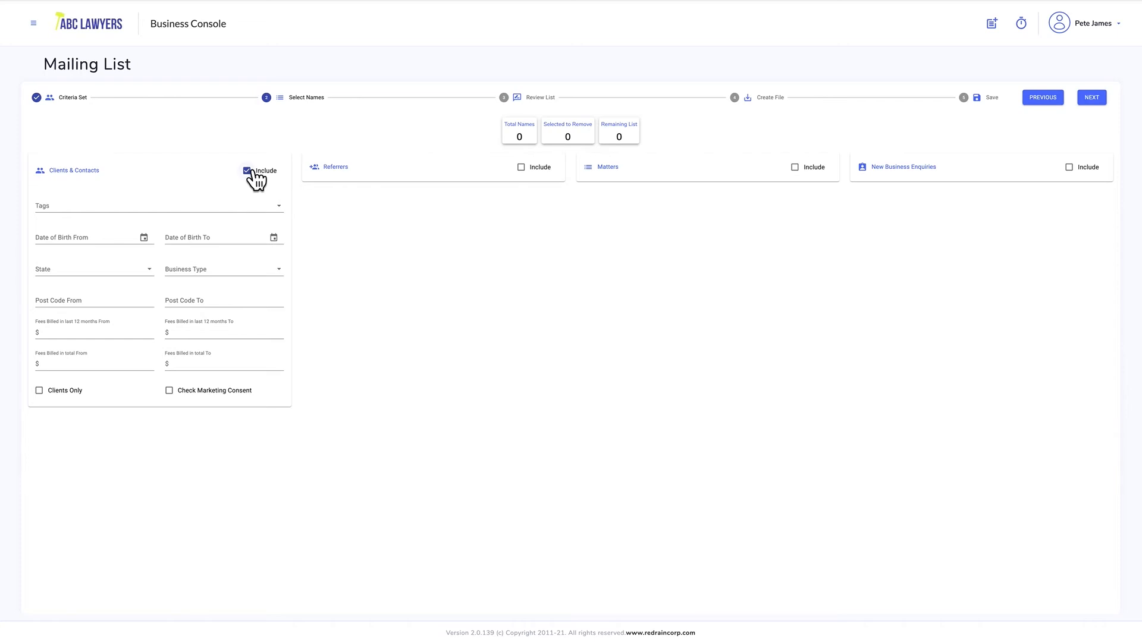
{"action": "left_click", "coordinate": [280, 209]}
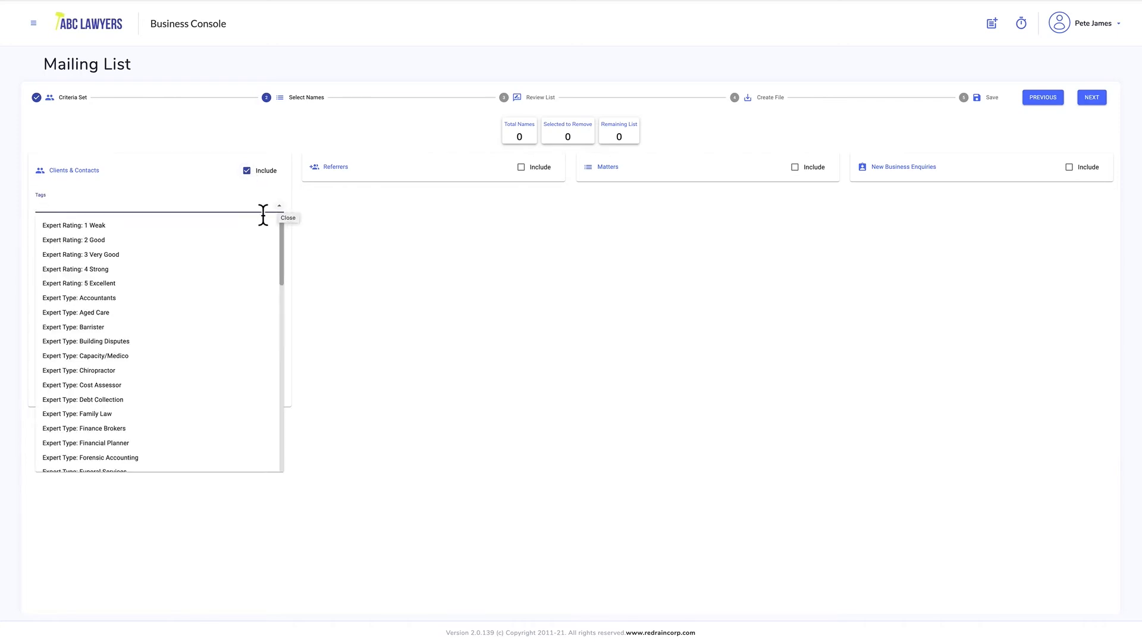
{"action": "left_click", "coordinate": [107, 303]}
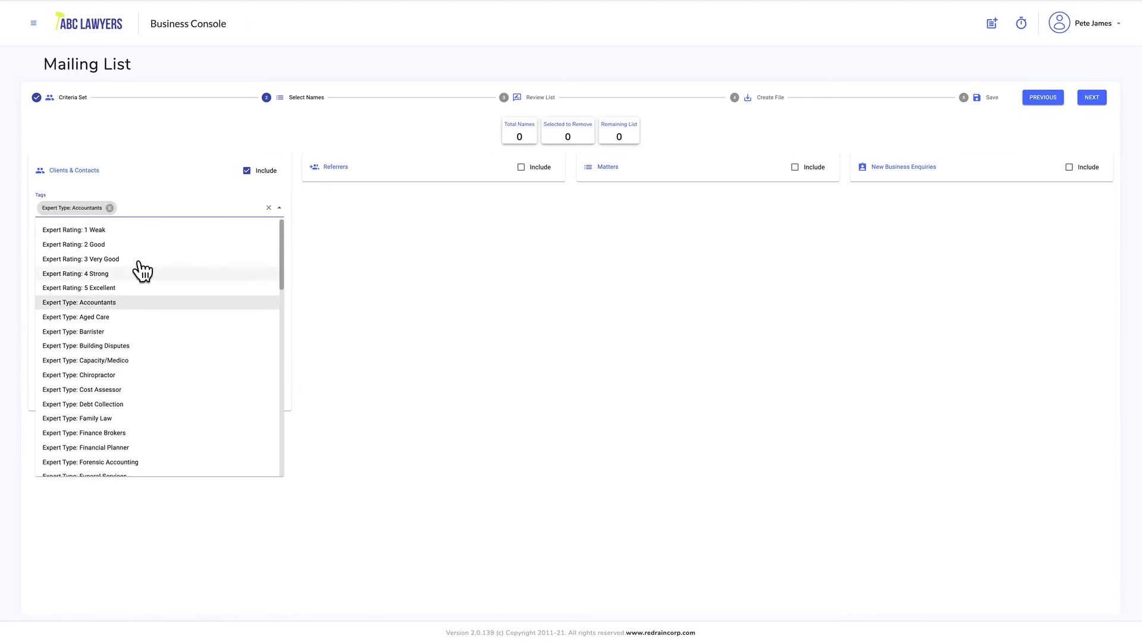
{"action": "left_click", "coordinate": [169, 214]}
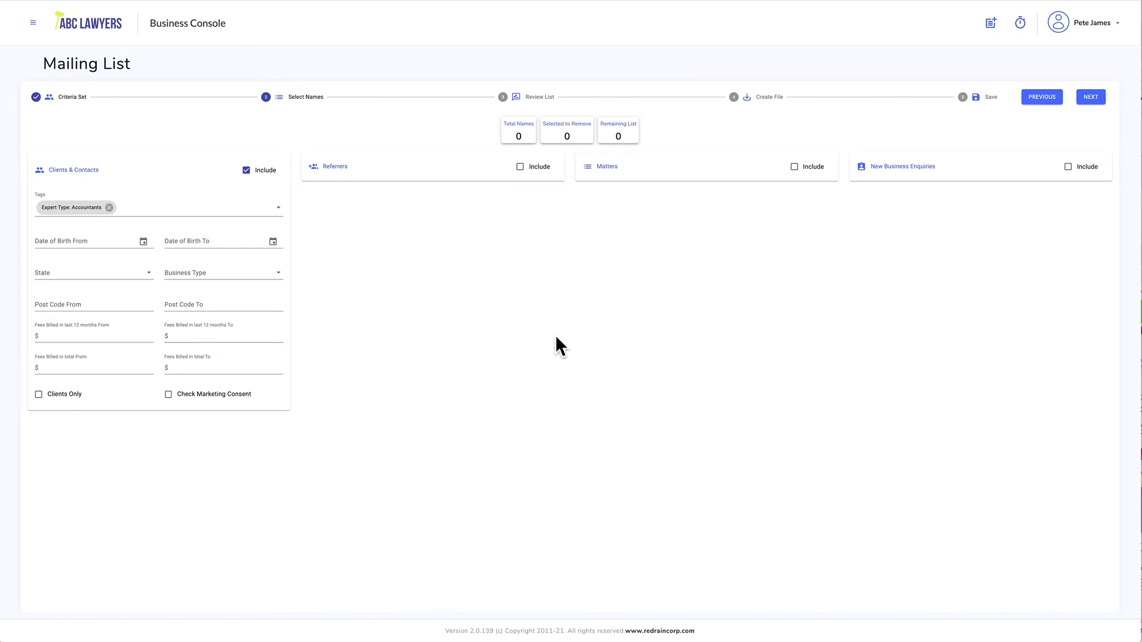
Generate the mailing list with all names kept, export it as a CSV file, and go to naming the criteria set
{"action": "left_click", "coordinate": [1091, 99]}
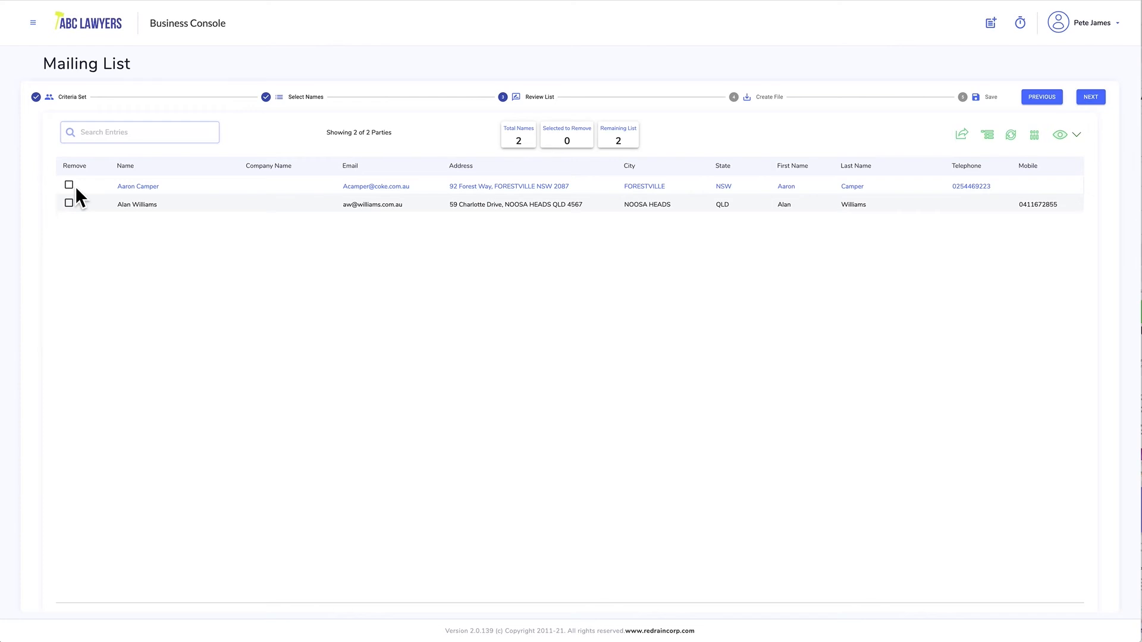
{"action": "left_click", "coordinate": [1095, 100]}
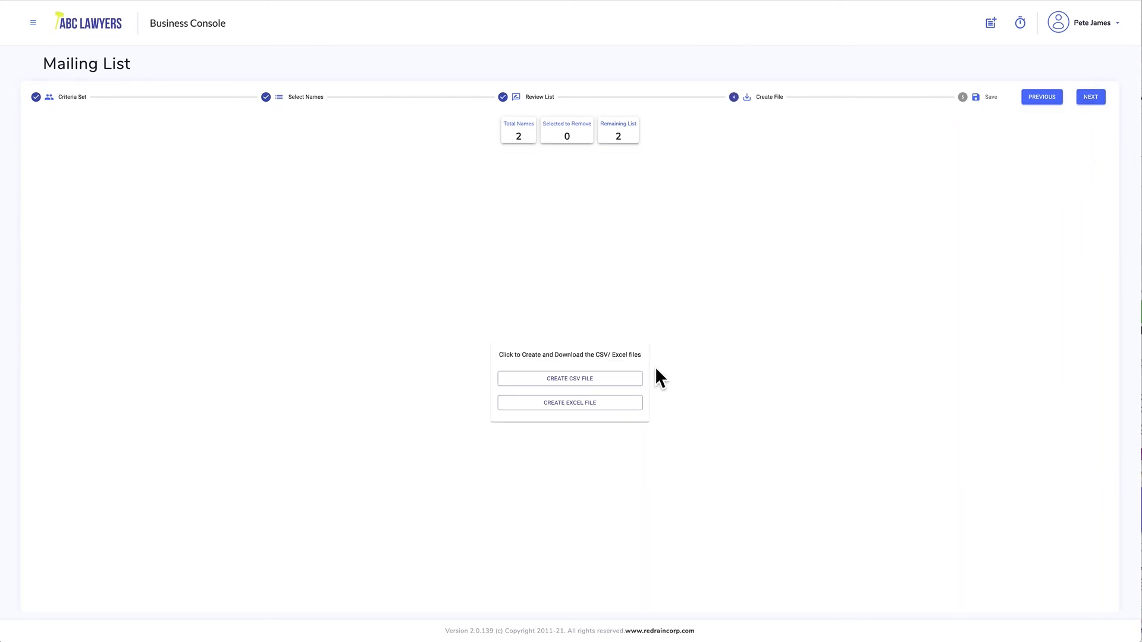
{"action": "left_click", "coordinate": [591, 380]}
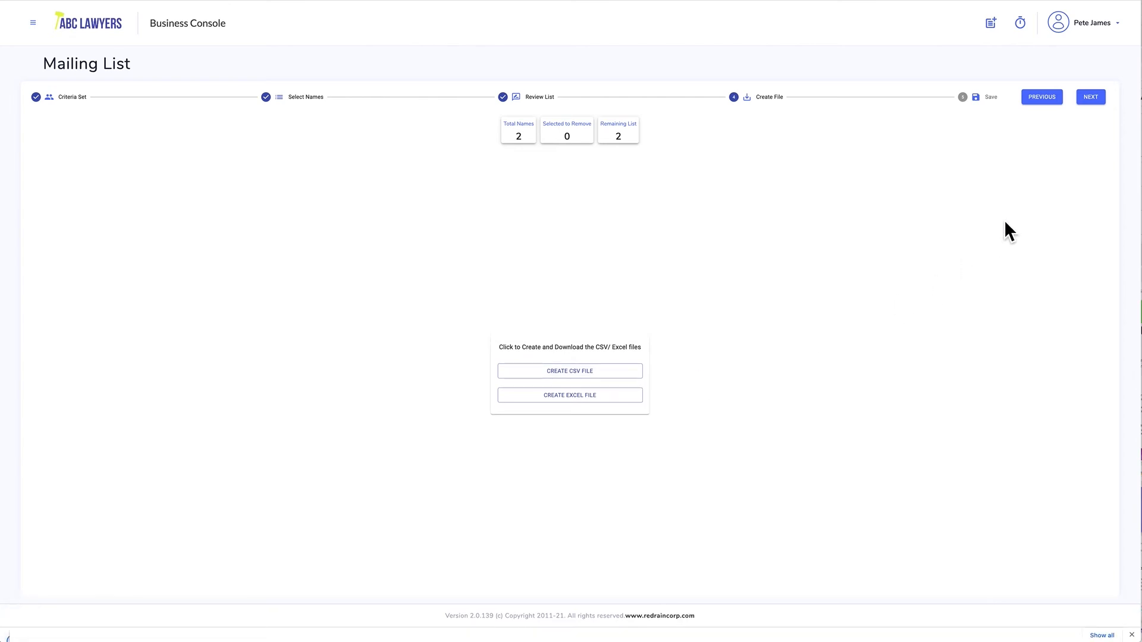
{"action": "left_click", "coordinate": [1093, 99]}
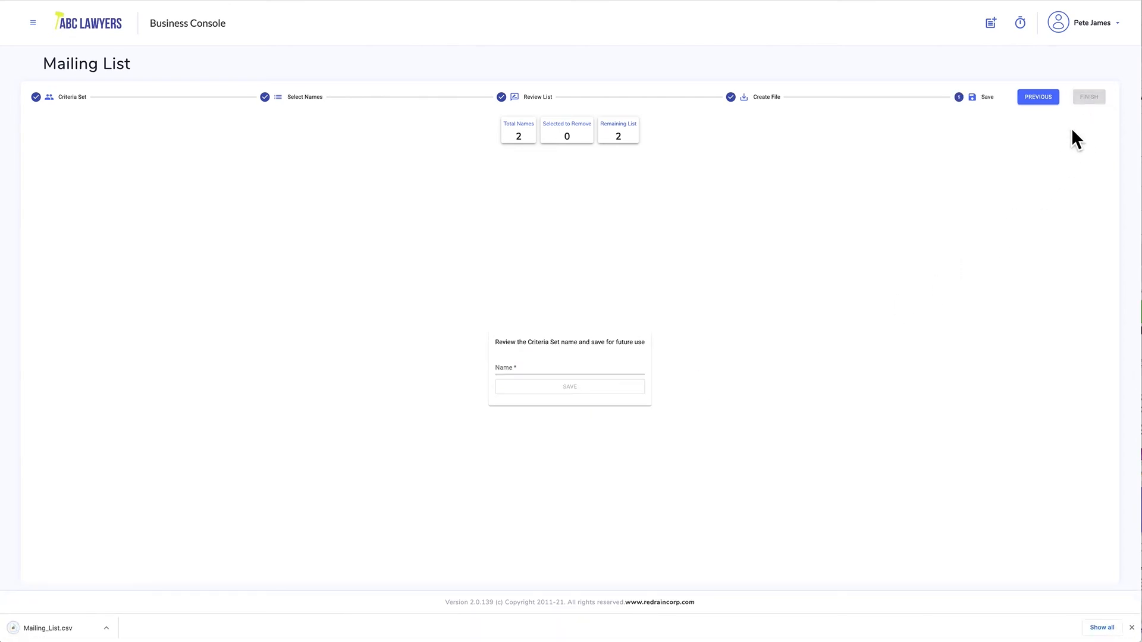
{"action": "left_click", "coordinate": [544, 374]}
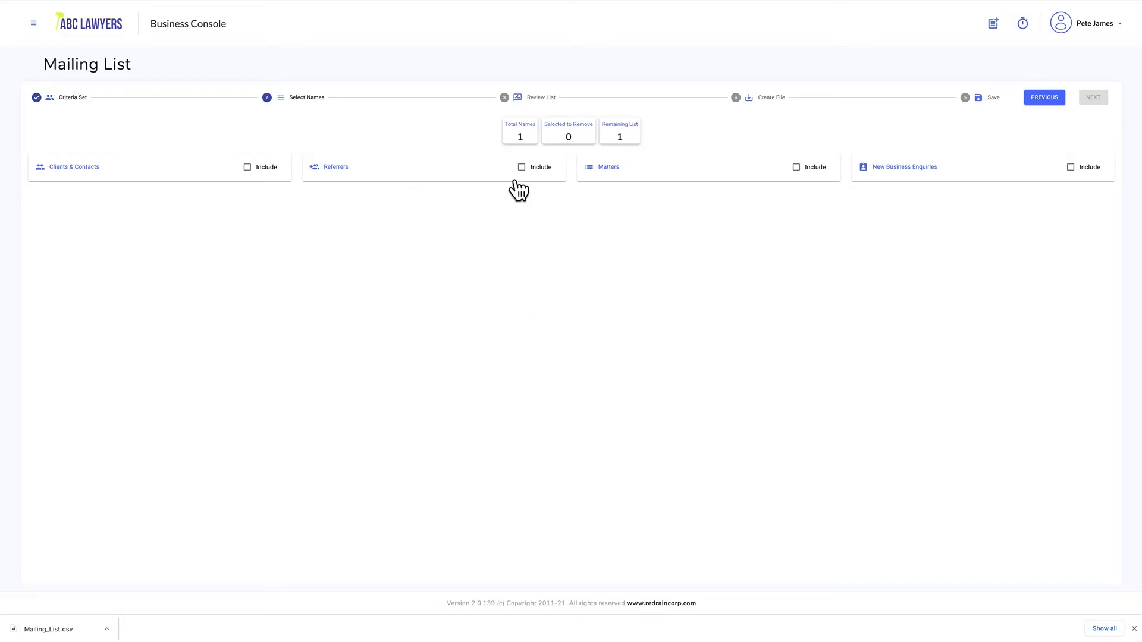
Include Referrers as a source and examine the Relationship Manager and Referrer Type filter choices
{"action": "left_click", "coordinate": [522, 167]}
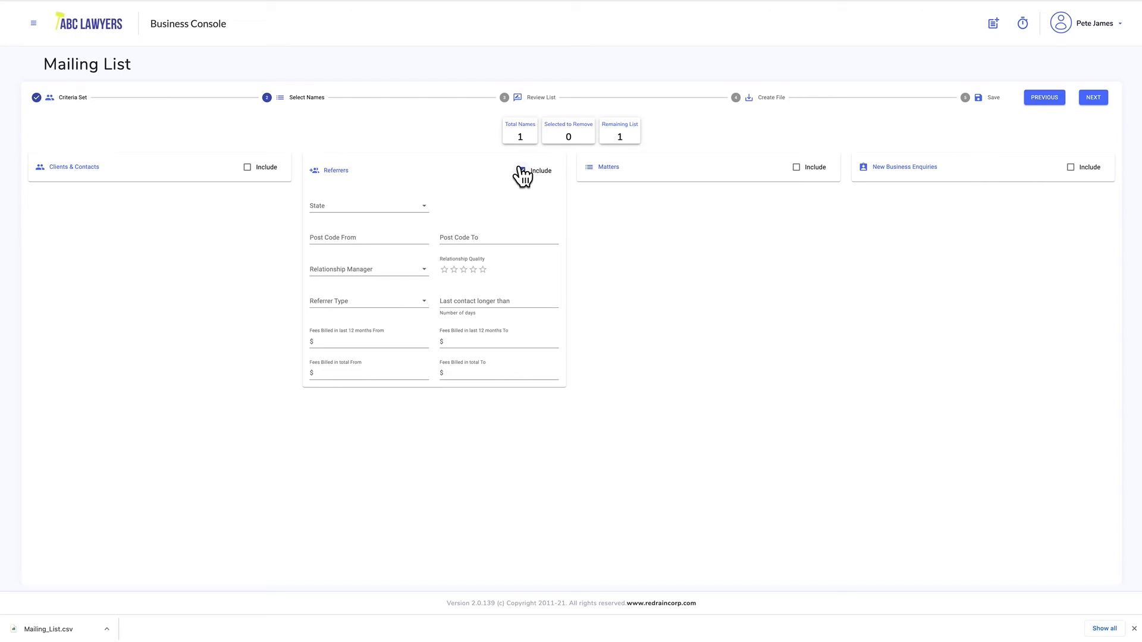
{"action": "left_click", "coordinate": [521, 171]}
{"action": "left_click", "coordinate": [426, 271]}
{"action": "scroll", "coordinate": [393, 328], "scroll_direction": "up", "scroll_amount": 6}
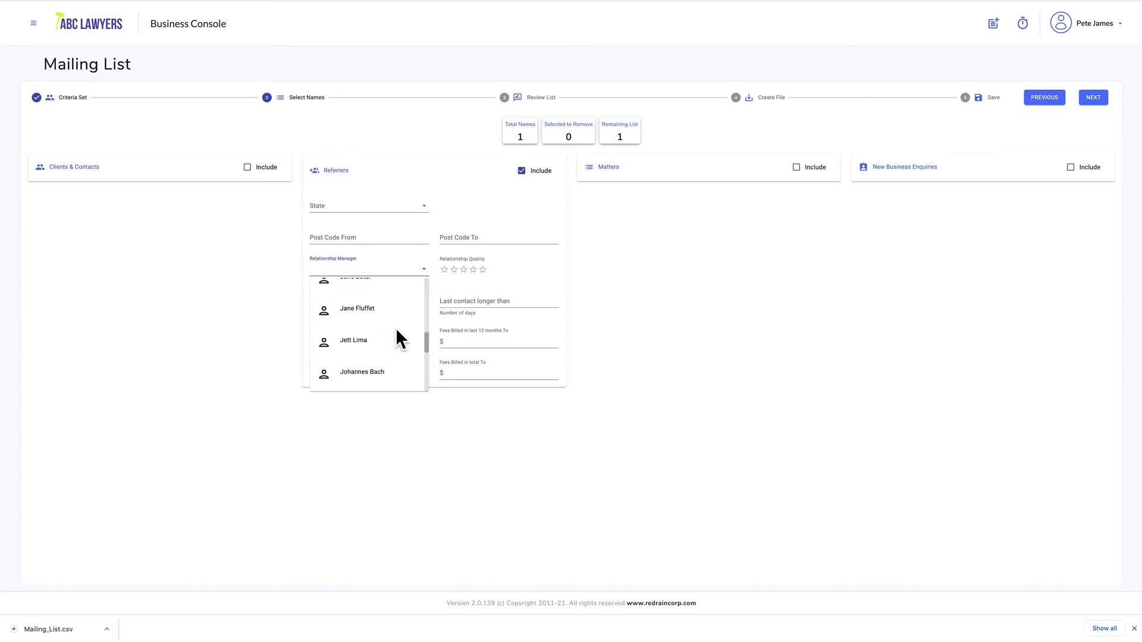
{"action": "left_click", "coordinate": [393, 265]}
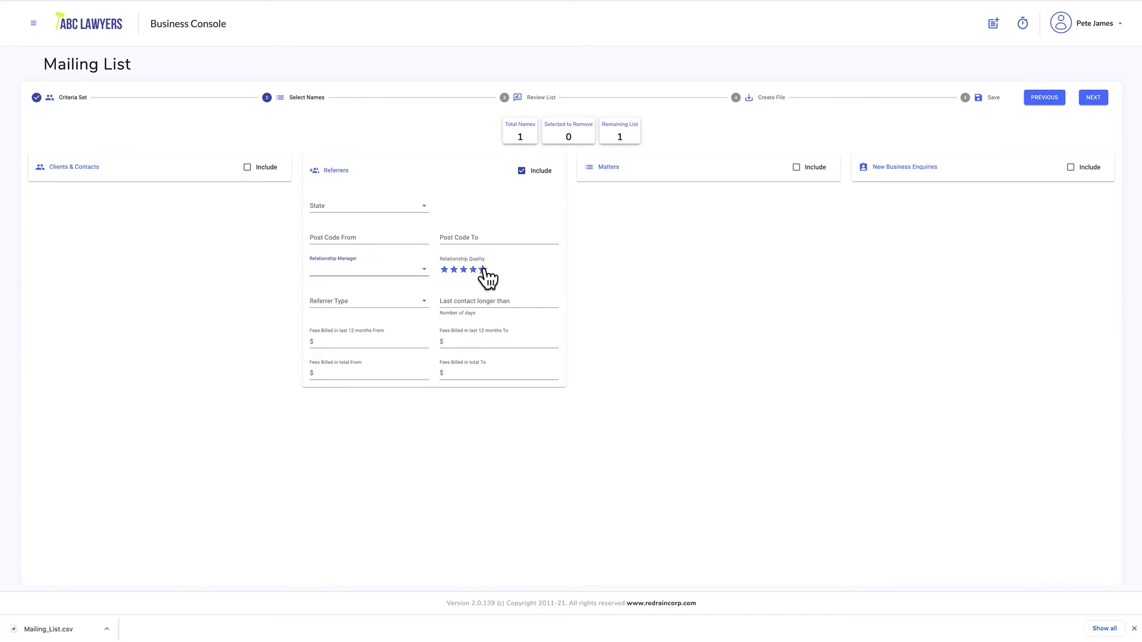
{"action": "left_click", "coordinate": [423, 302]}
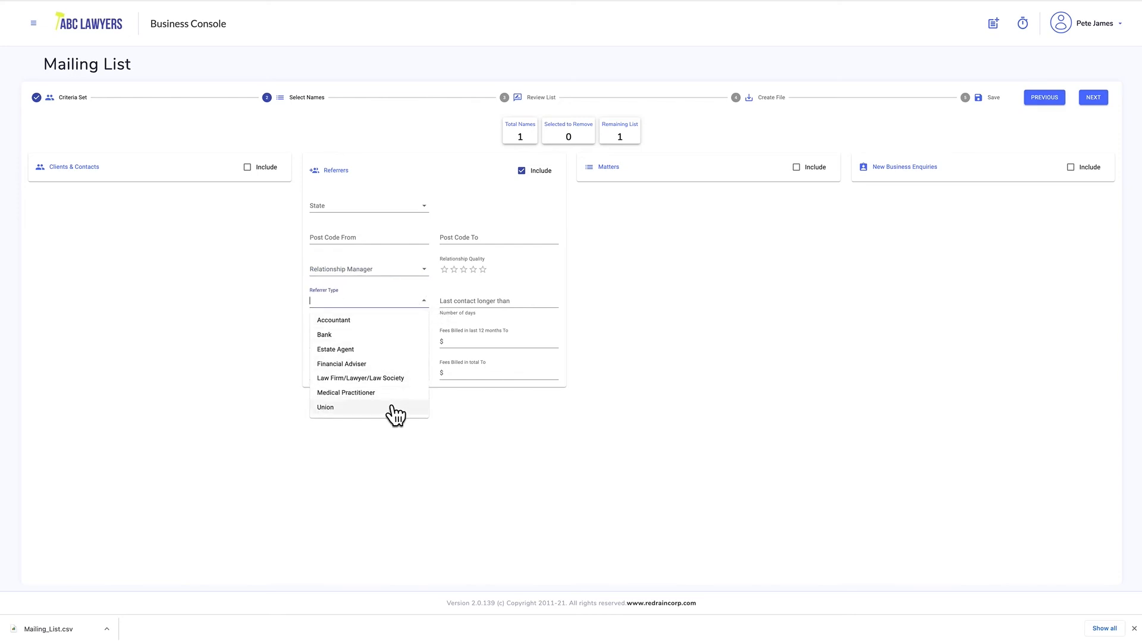
{"action": "left_click", "coordinate": [398, 303]}
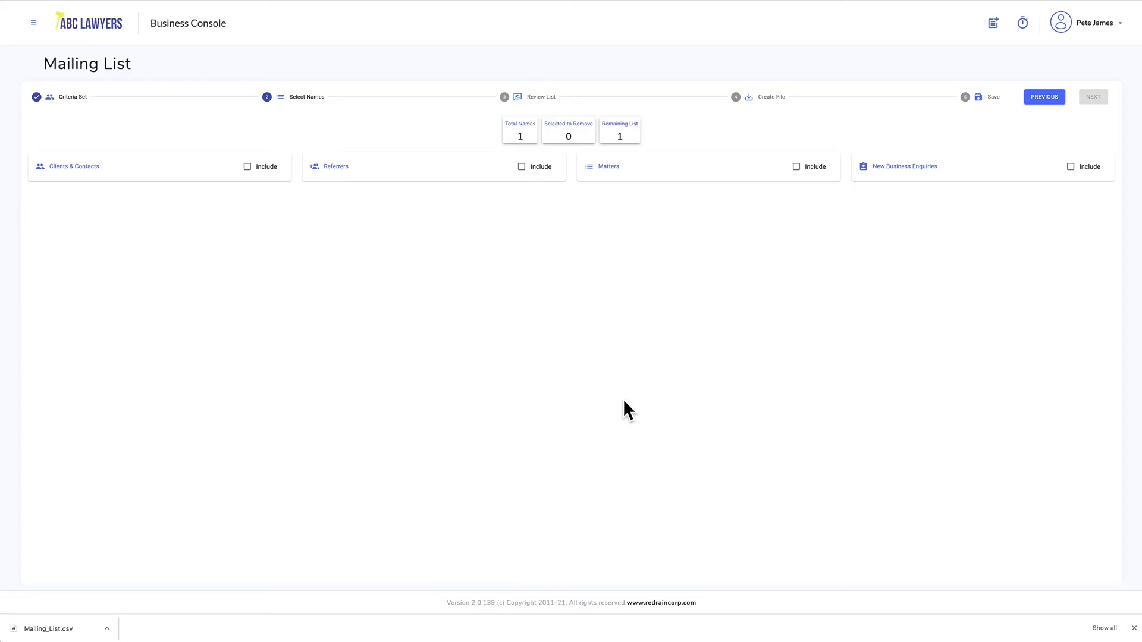
Include Matters as a source, filtered by Matter Type Will - One person and inactive longer than 1,000 days
{"action": "left_click", "coordinate": [796, 167]}
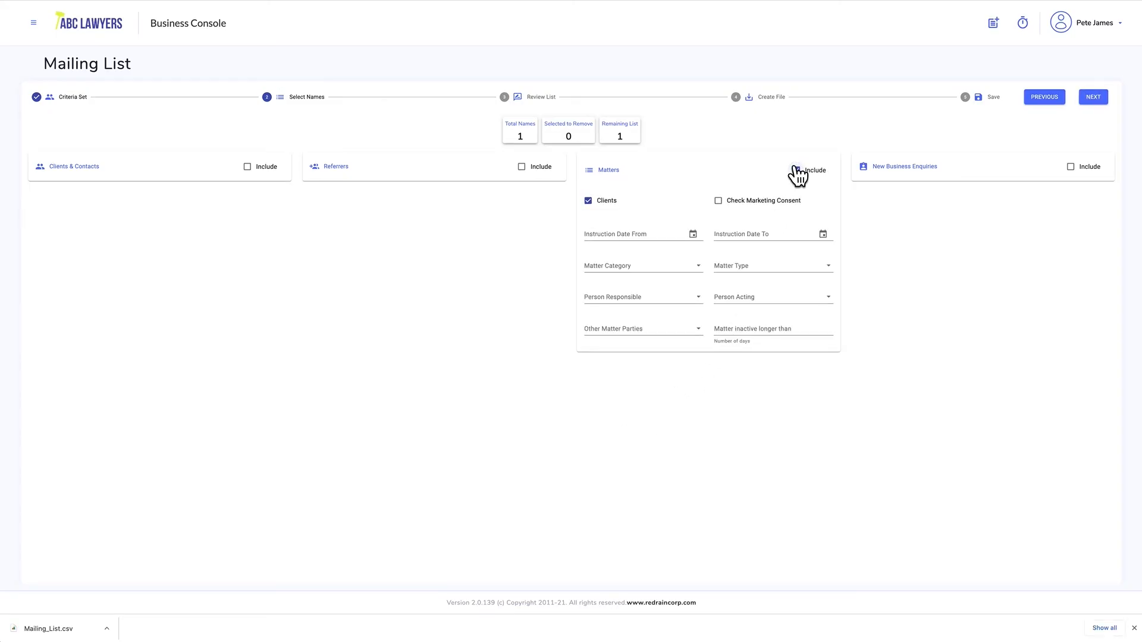
{"action": "left_click", "coordinate": [828, 267]}
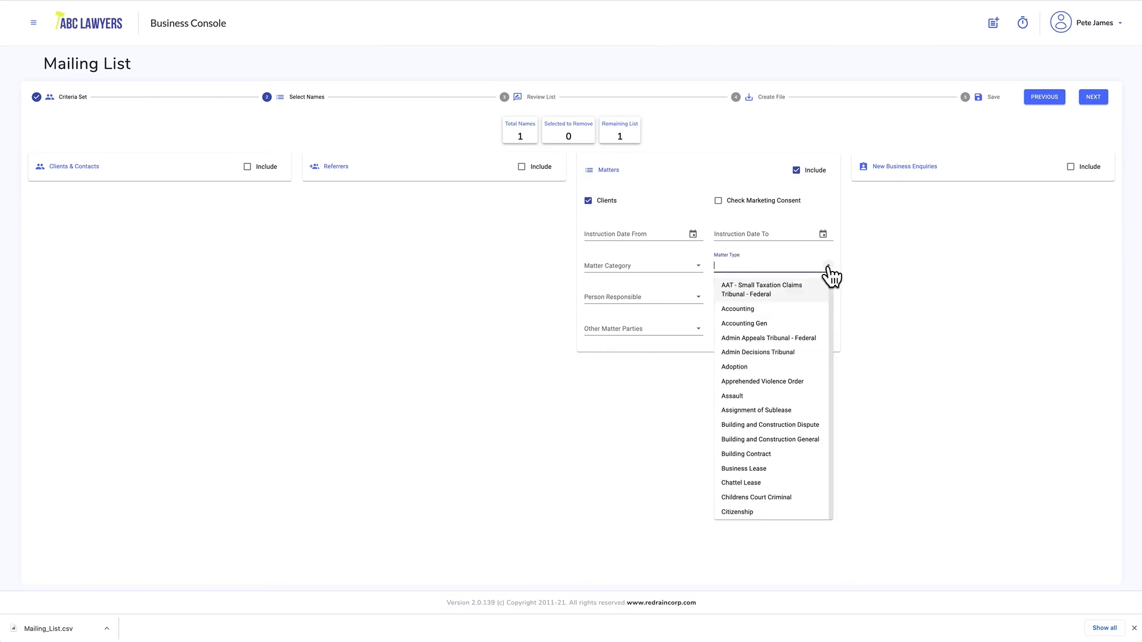
{"action": "type", "text": "w"}
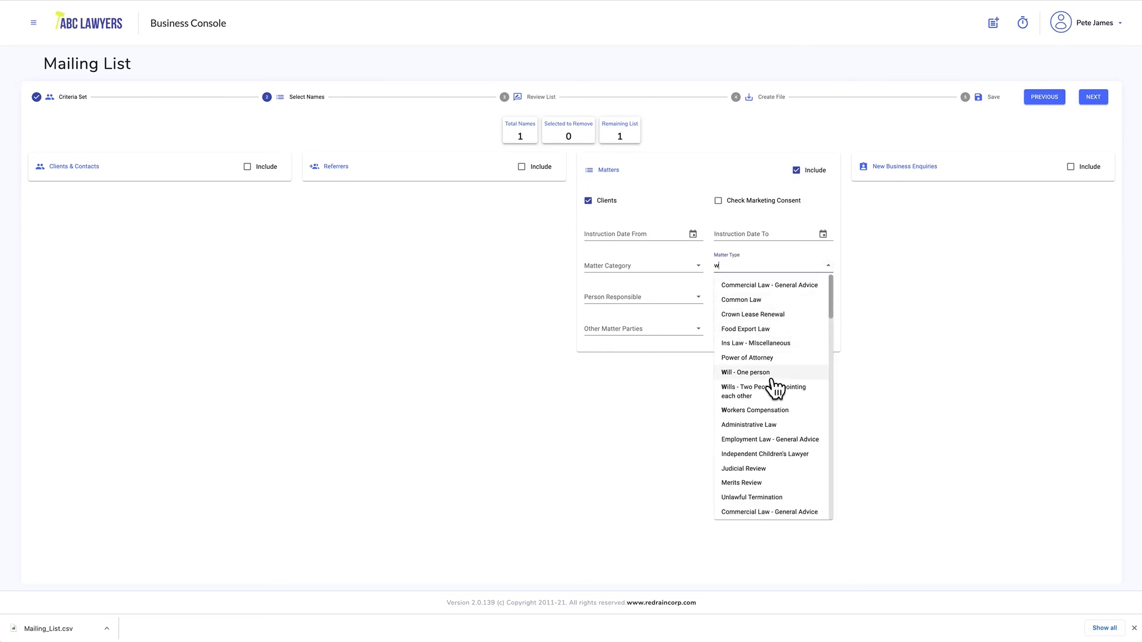
{"action": "left_click", "coordinate": [728, 373]}
{"action": "left_click", "coordinate": [752, 333]}
{"action": "type", "text": "1,000"}
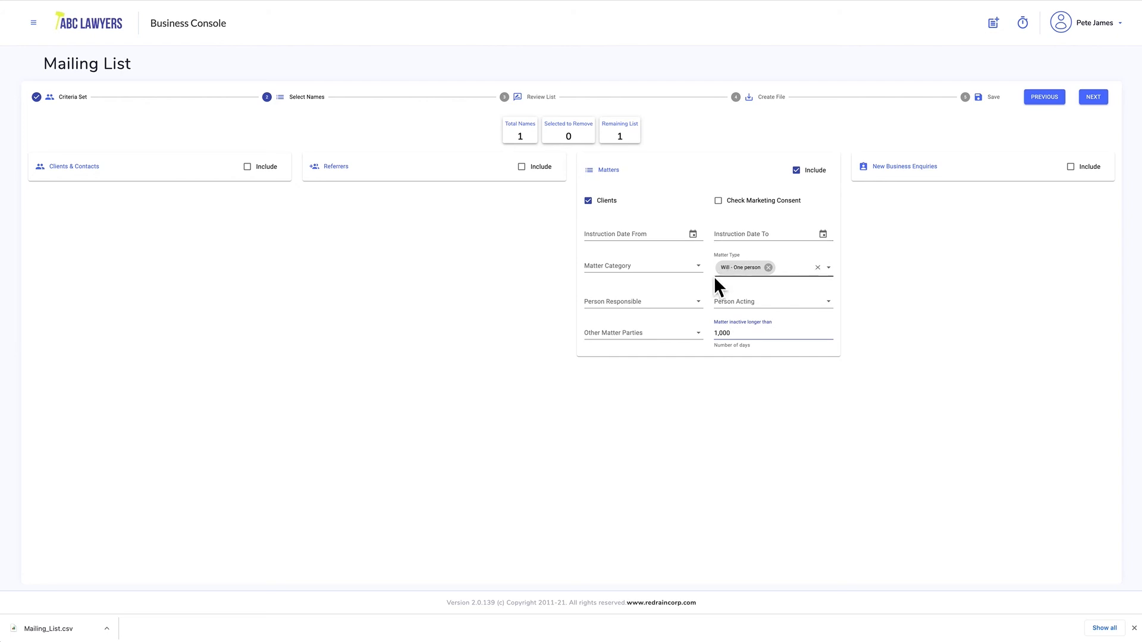
Restrict the Matters source to one staff member by choosing their name as Person Responsible
{"action": "left_click", "coordinate": [697, 302]}
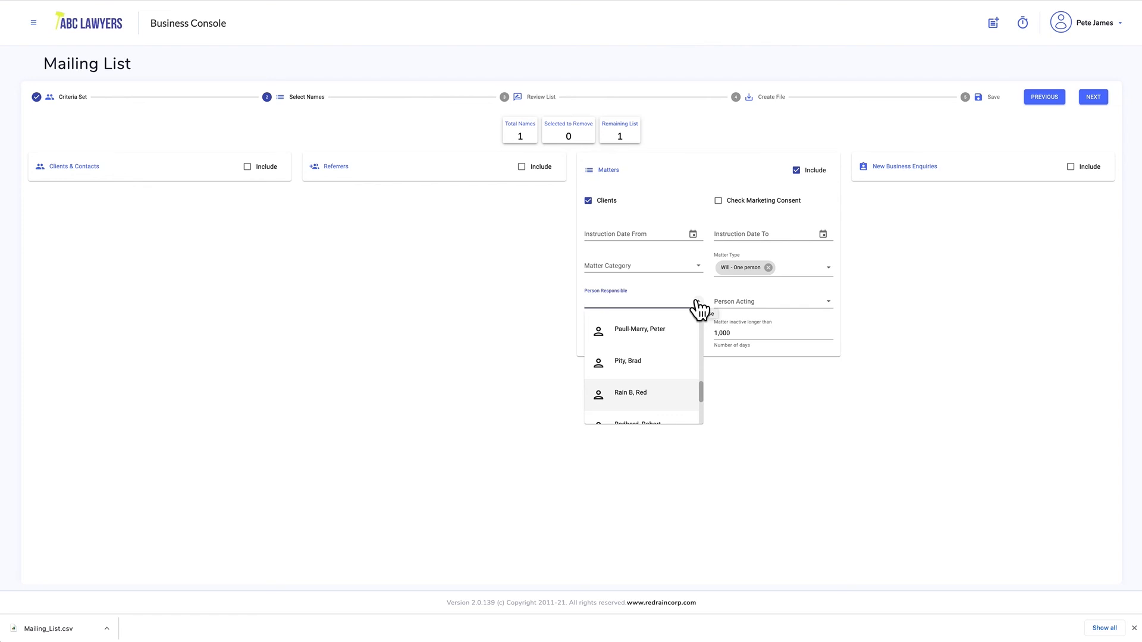
{"action": "scroll", "coordinate": [672, 362], "scroll_direction": "down", "scroll_amount": 2}
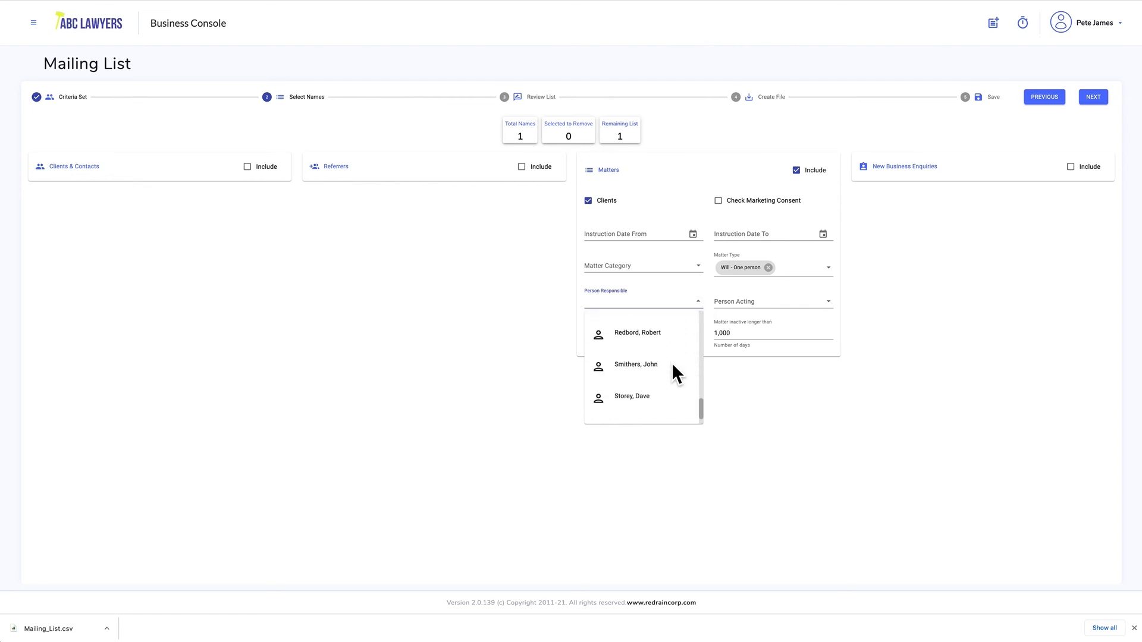
{"action": "scroll", "coordinate": [672, 369], "scroll_direction": "down", "scroll_amount": 1}
{"action": "scroll", "coordinate": [671, 371], "scroll_direction": "up", "scroll_amount": 3}
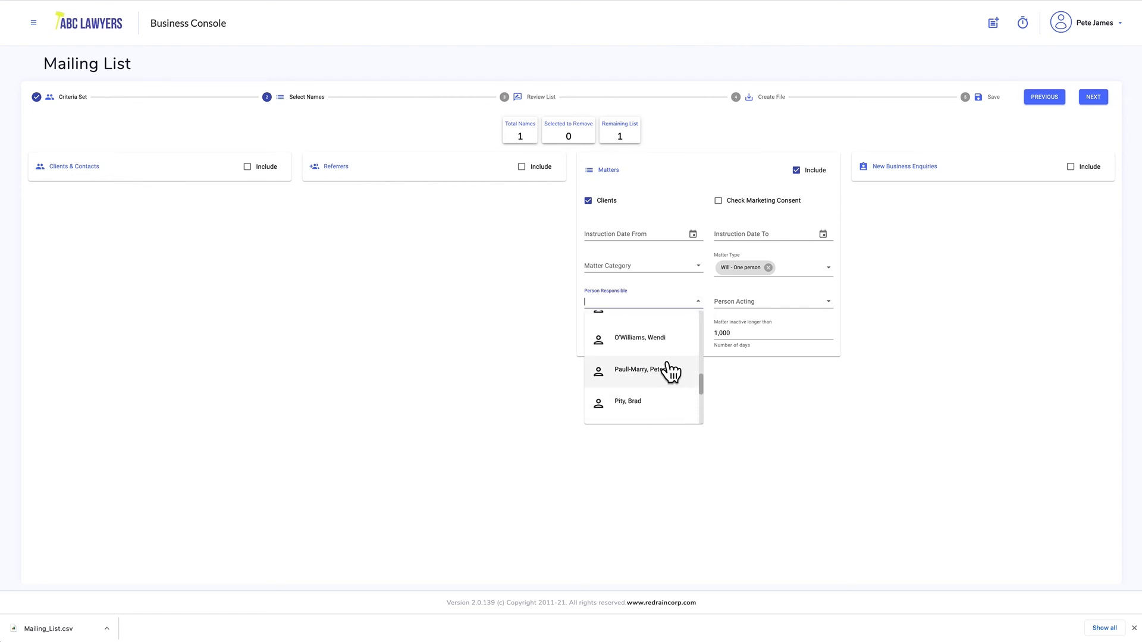
{"action": "left_click", "coordinate": [652, 404]}
{"action": "left_click", "coordinate": [640, 306]}
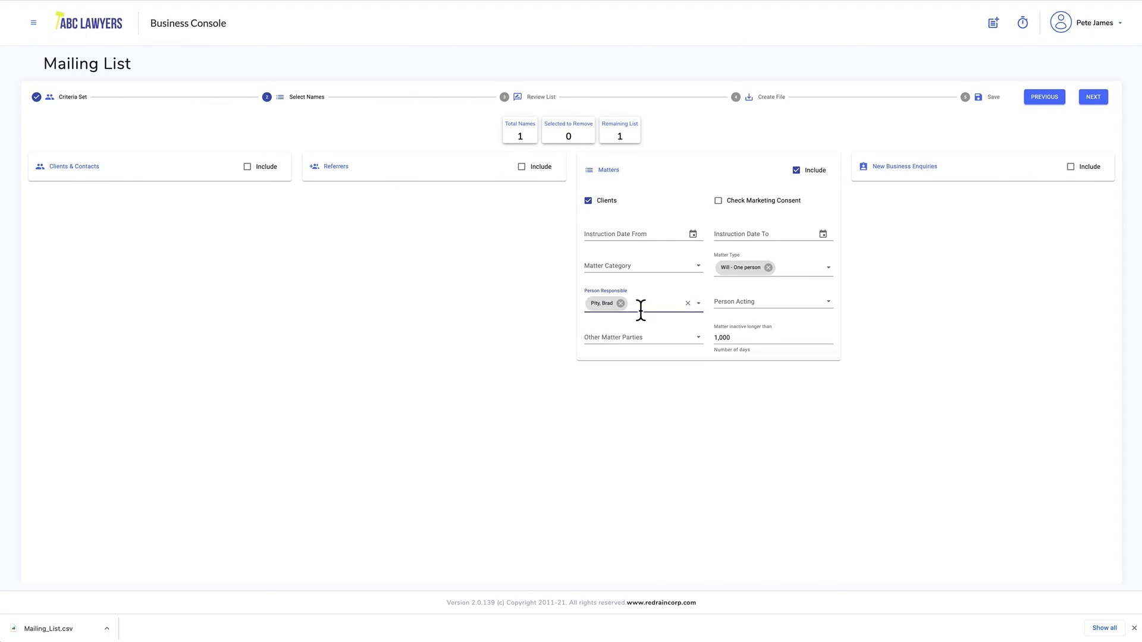
Leave Clients out of the Matters source and target Agent under Other Matter Parties instead
{"action": "left_click", "coordinate": [589, 201]}
{"action": "left_click", "coordinate": [698, 339]}
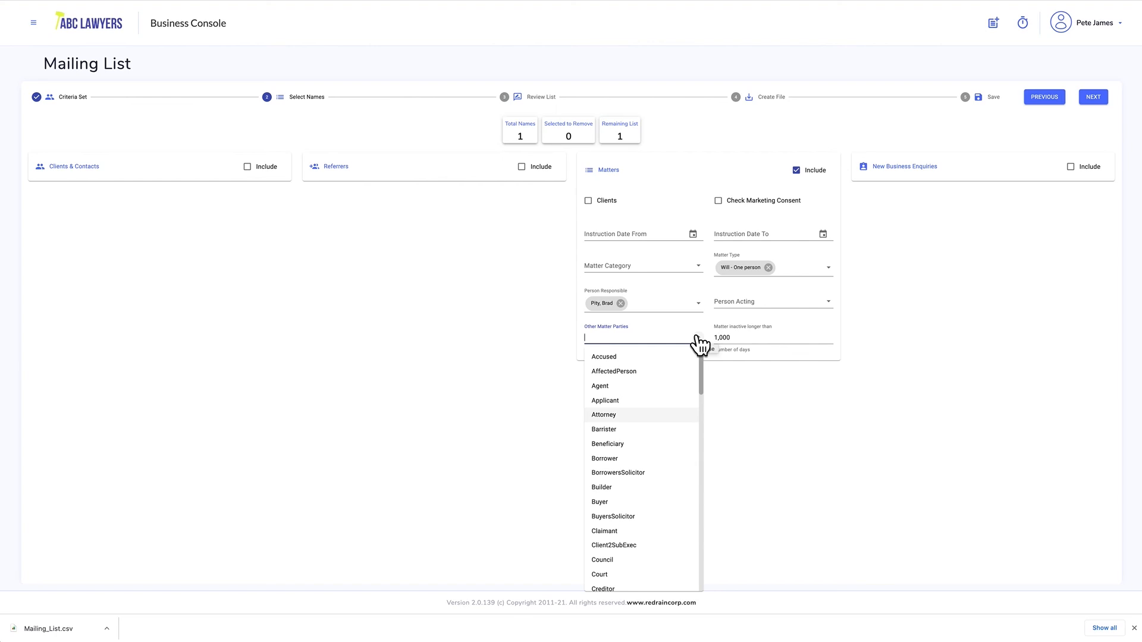
{"action": "left_click", "coordinate": [607, 385]}
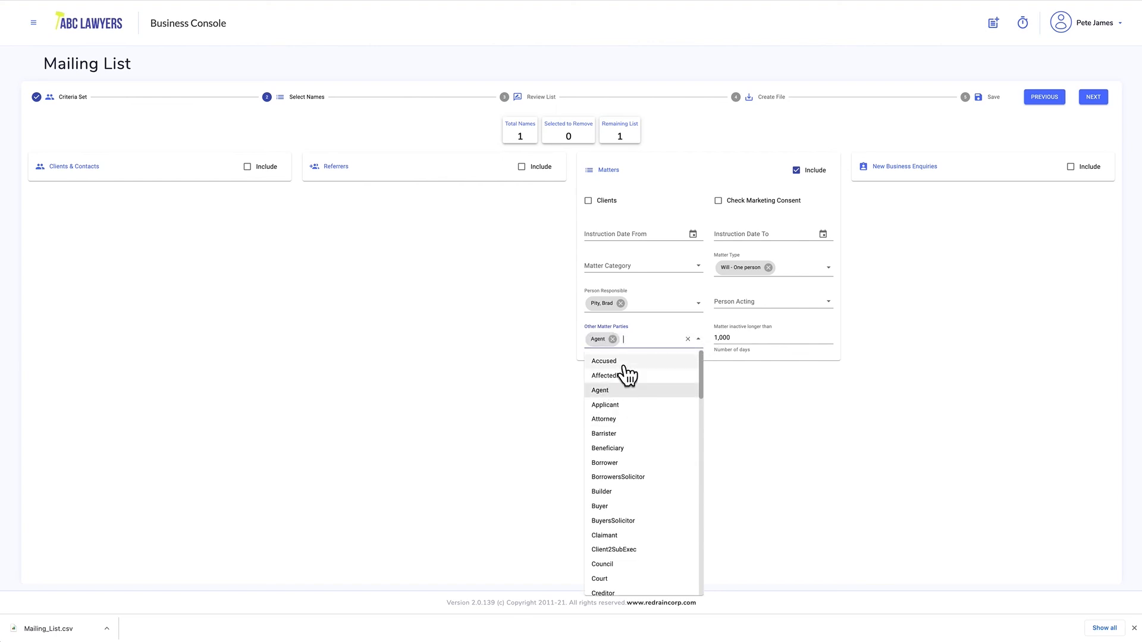
{"action": "left_click", "coordinate": [633, 348]}
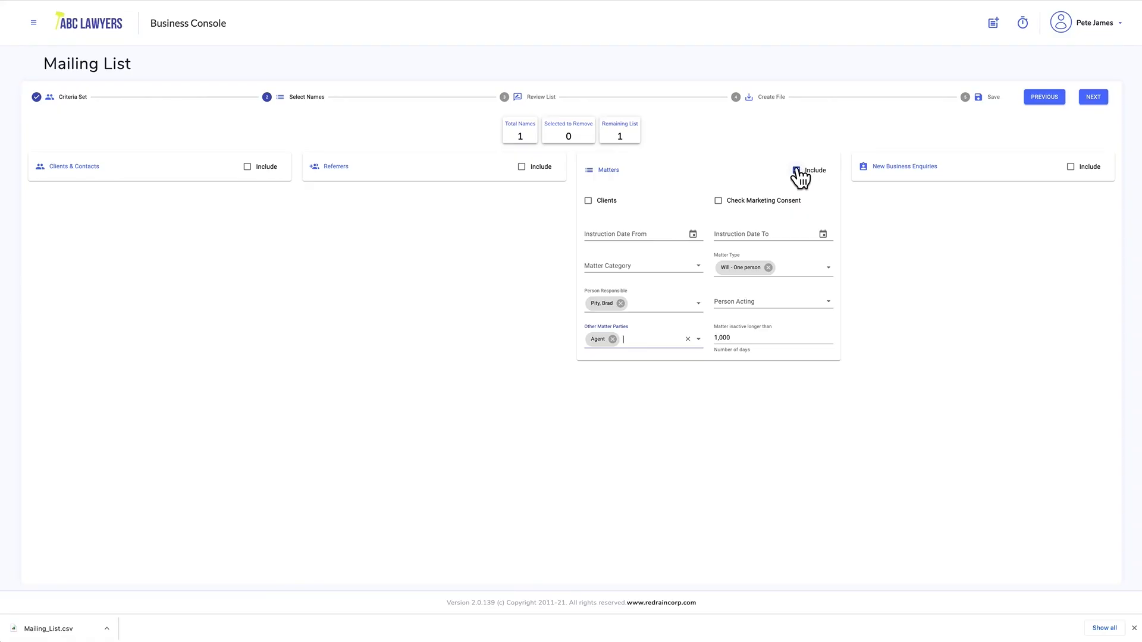
Replace Matters with New Business Enquiries as the included source, filtered by Loss Reason Price Sensitive
{"action": "left_click", "coordinate": [795, 167]}
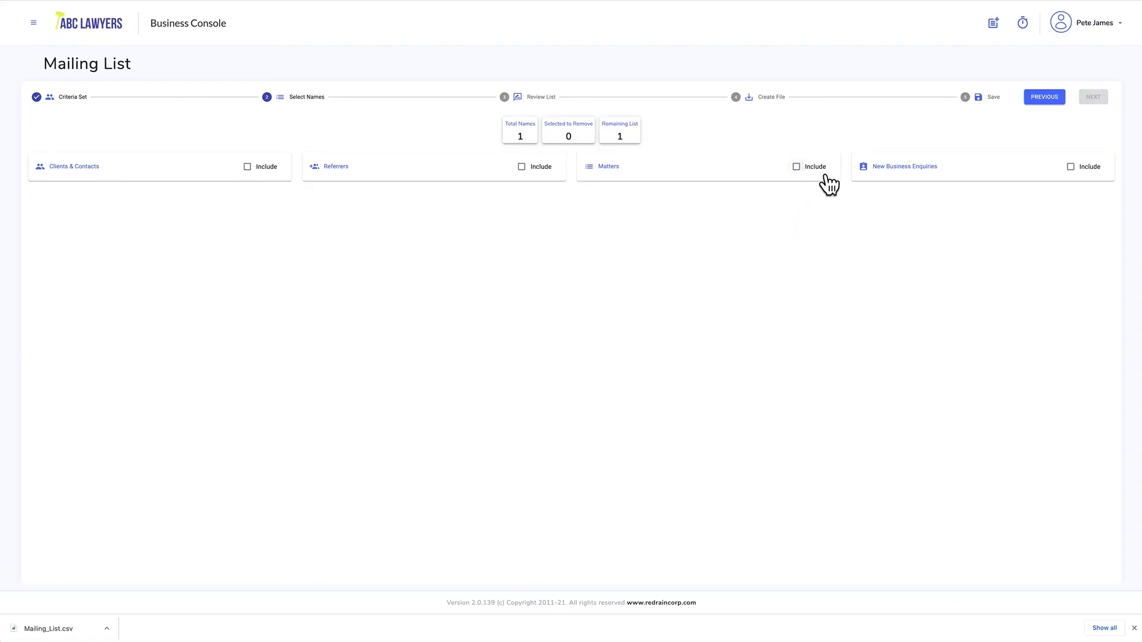
{"action": "left_click", "coordinate": [1070, 171]}
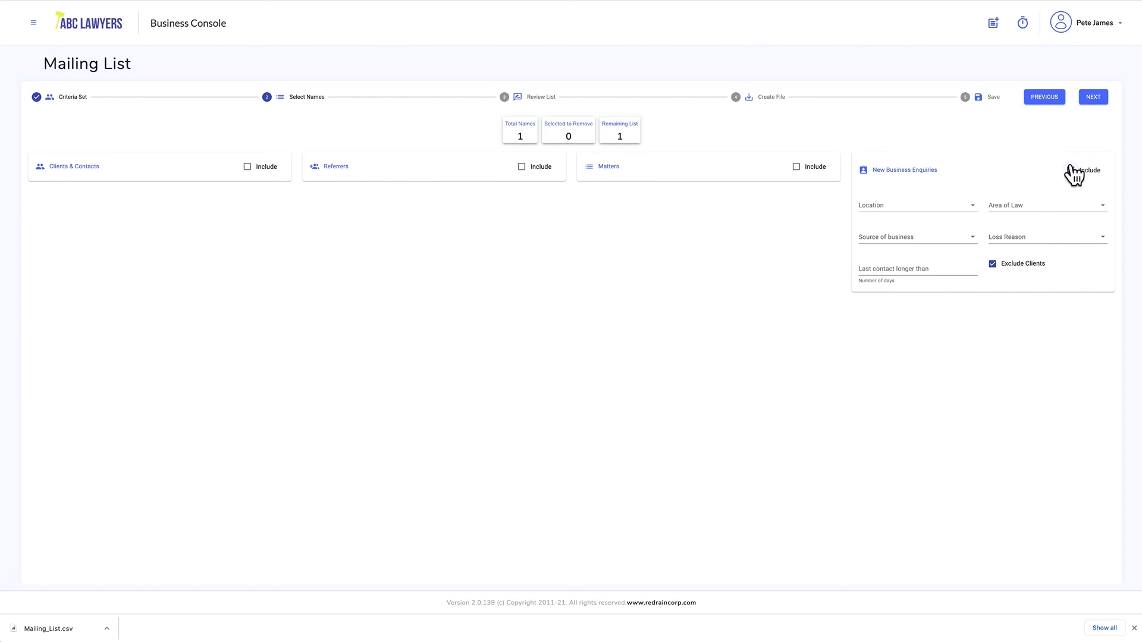
{"action": "left_click", "coordinate": [1102, 238]}
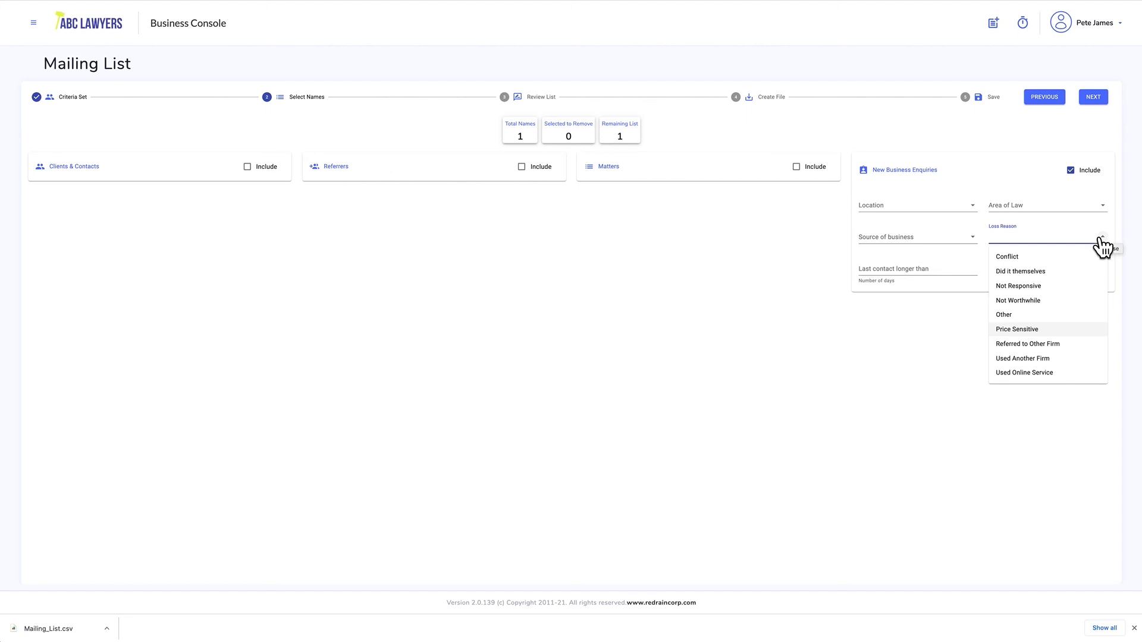
{"action": "left_click", "coordinate": [1024, 331]}
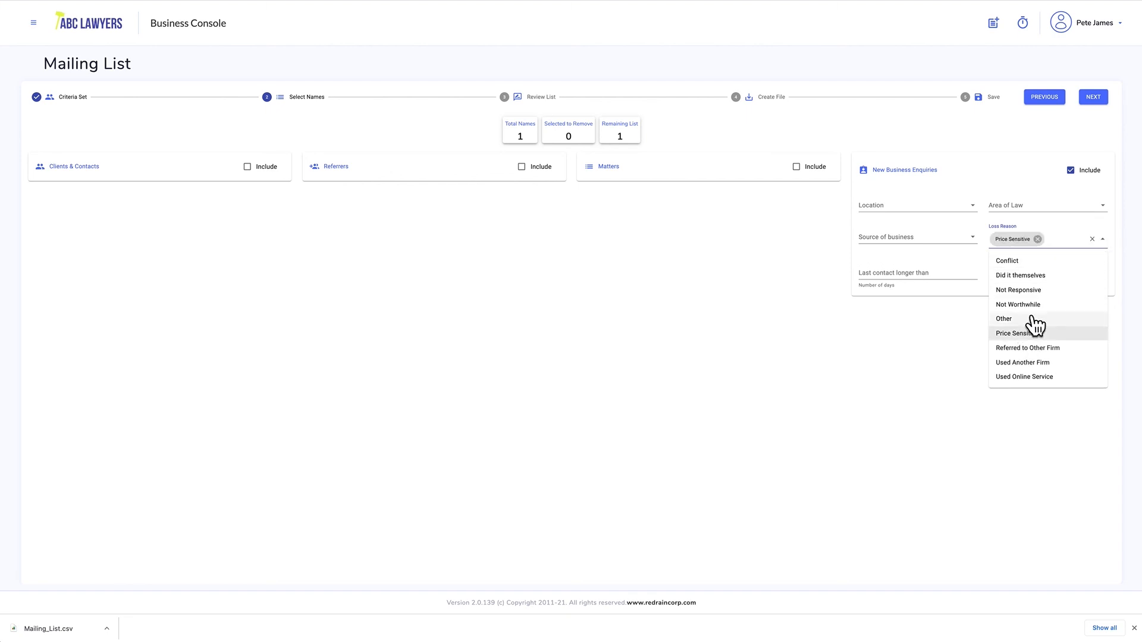
{"action": "left_click", "coordinate": [1061, 244]}
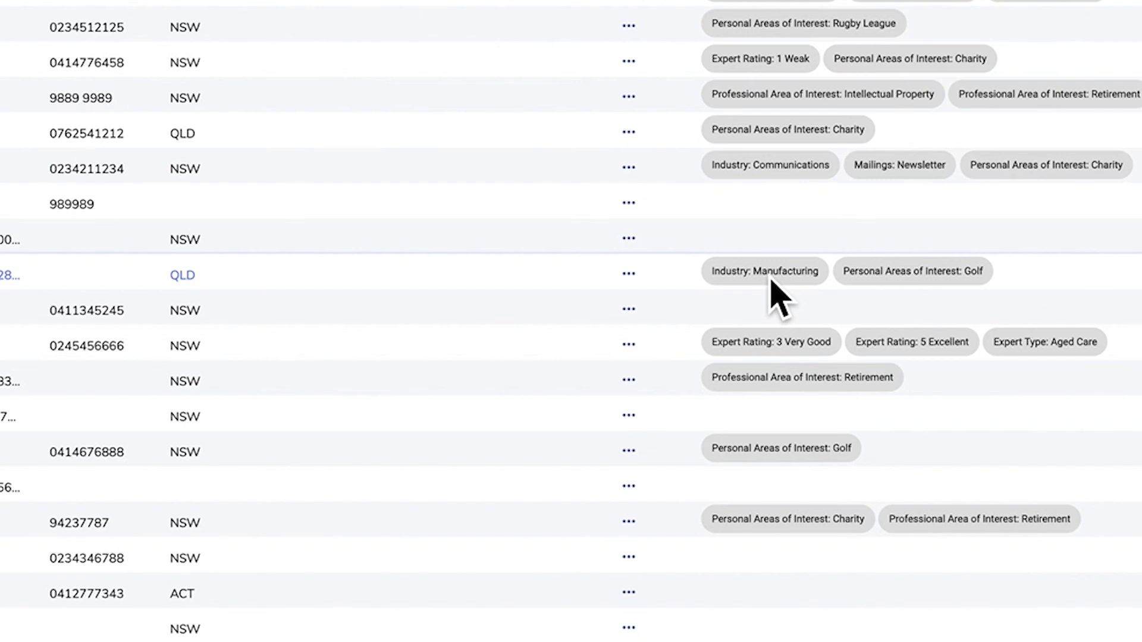
Open the record of the QLD contact tagged Industry: Manufacturing and Personal Areas of Interest: Golf
{"action": "left_click", "coordinate": [772, 280]}
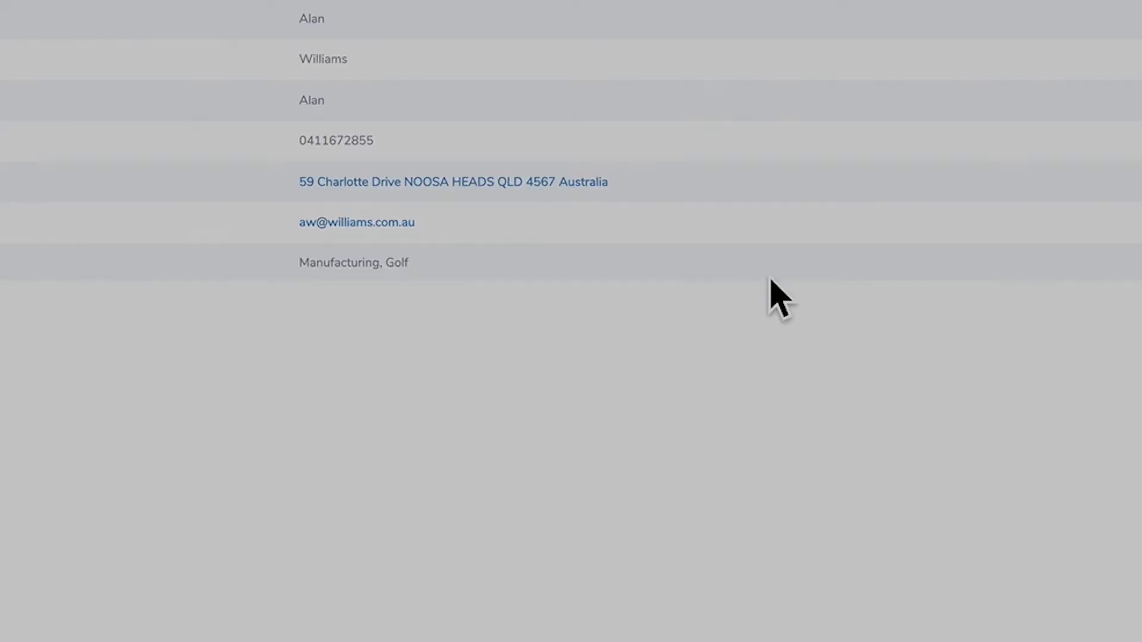